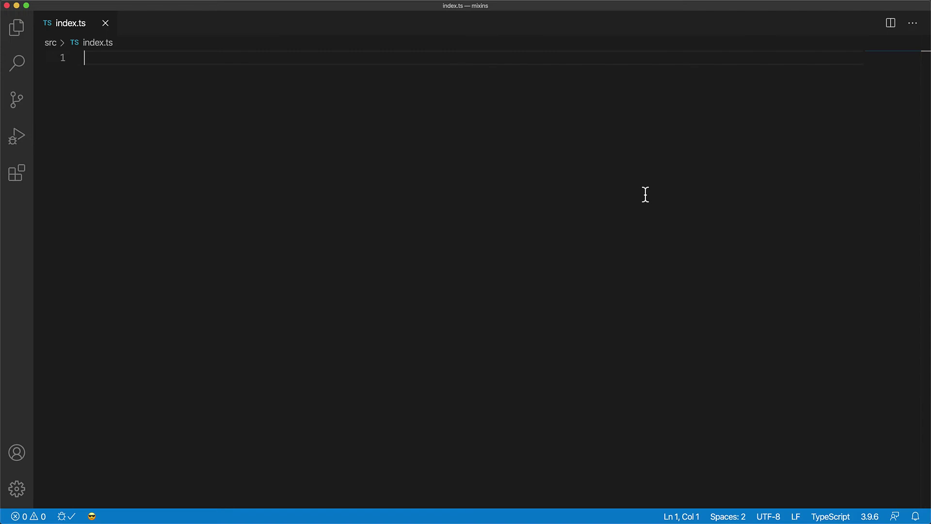
text(class Disposable {)
Write the Disposable class with an isDisposed field and a dispose() method, and save.
key(Return)
text(isDisposed)
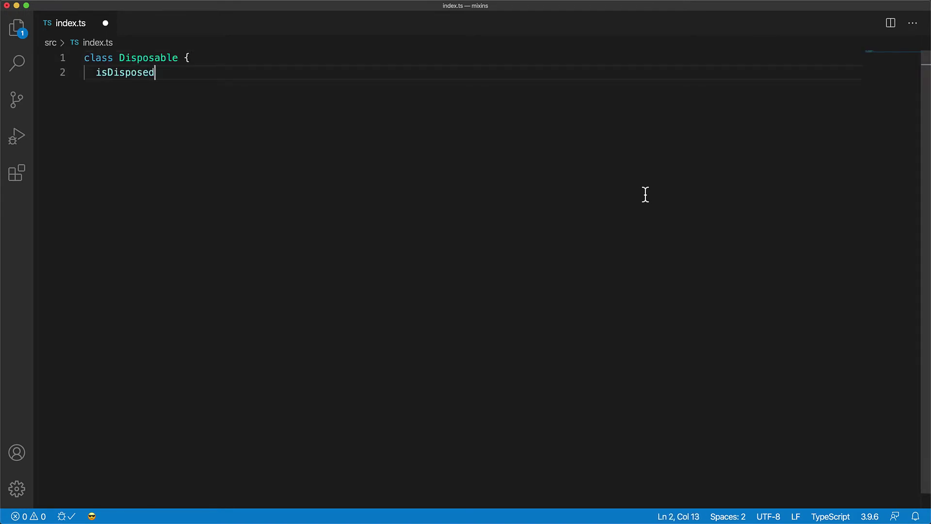
text(: boolean = false;)
key(Return)
text(dispose() {)
key(Return)
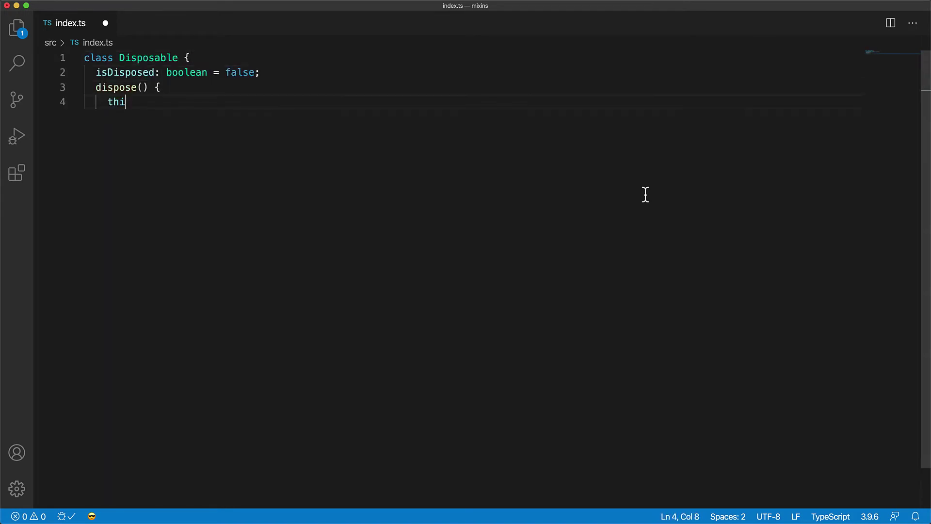
text(s.isDisposed = true;)
key(Return)
text(} })
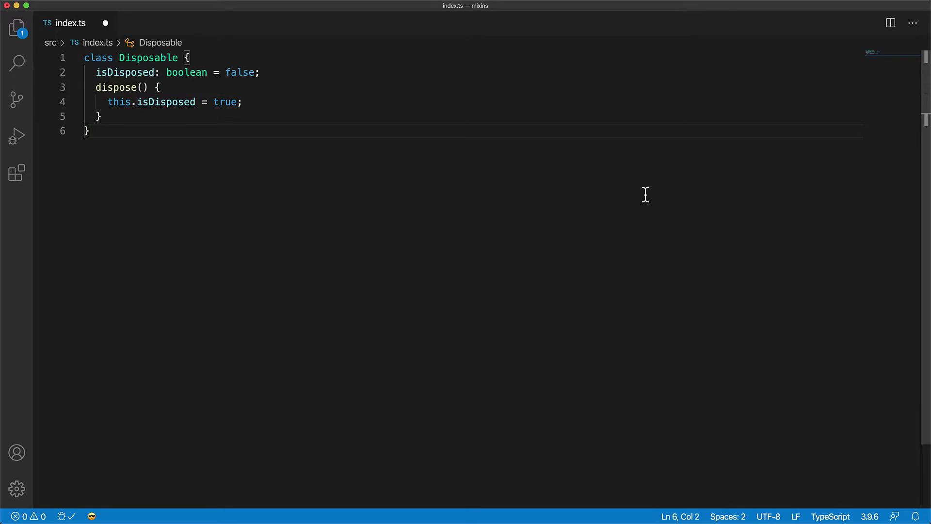
key(super+s)
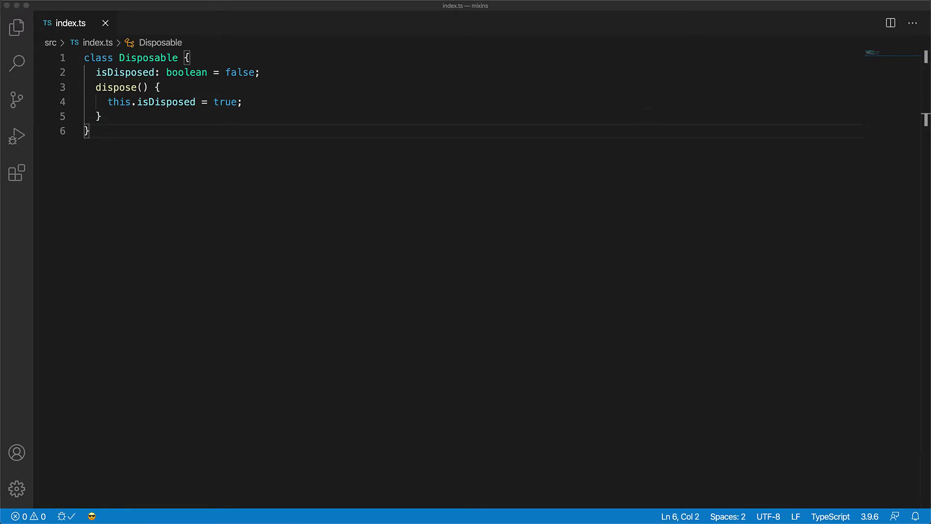
Add the Activatable class with isActive, activate() and deactivate(), and save.
key(Return)
key(Return)
text(c)
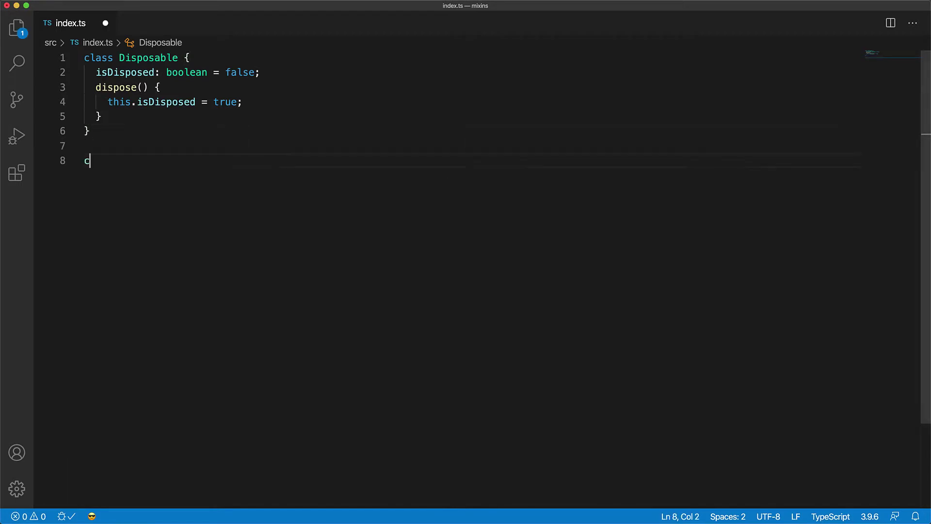
text(lass Activatable {)
key(Return)
text(isActive: bool)
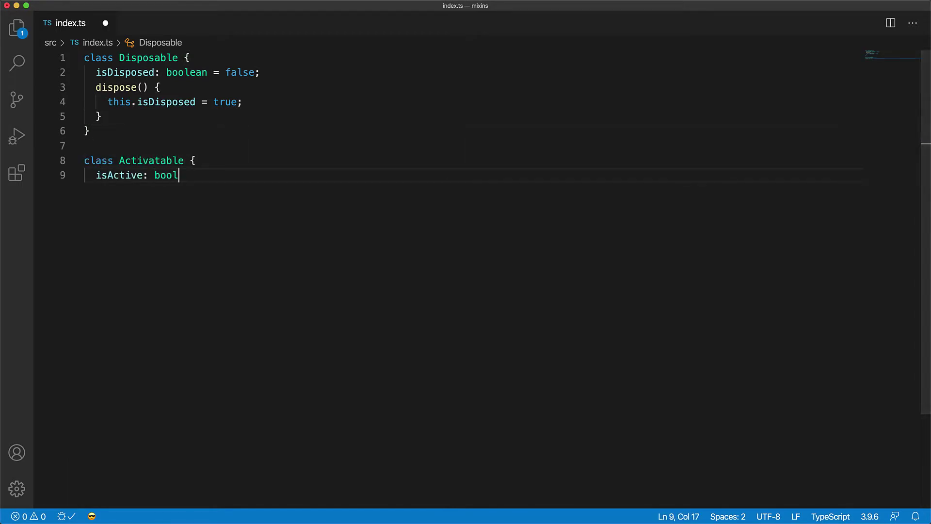
text(ean = false;)
key(Return)
text(activate() {)
key(Return)
text(this.isA)
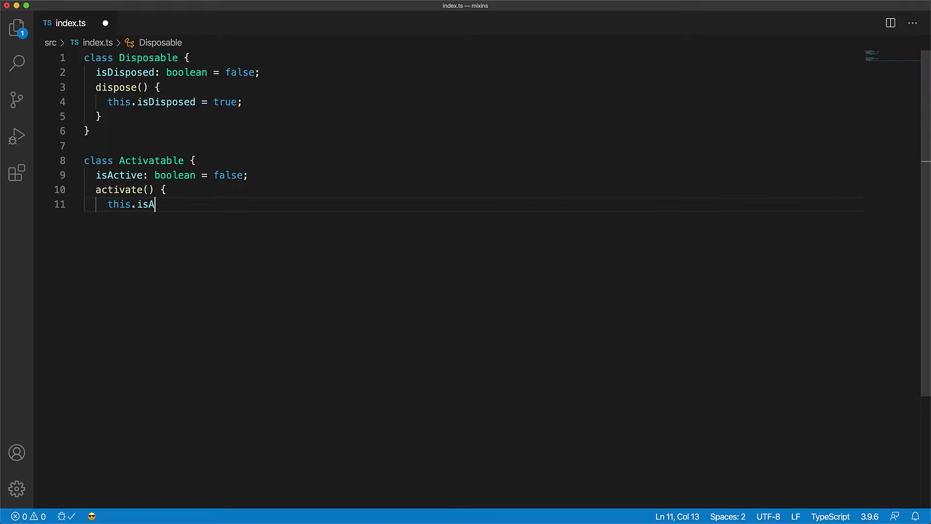
text(ctive = true;)
key(Return)
text(})
key(Return)
text(deactivate() {)
key(Return)
text(this.isAct)
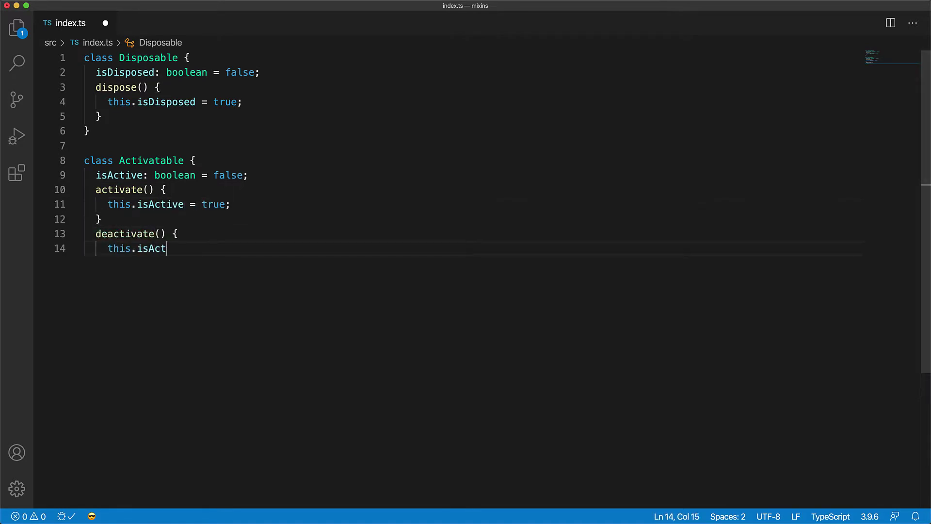
text(ive = false;)
key(Return)
text(})
key(Return)
text(})
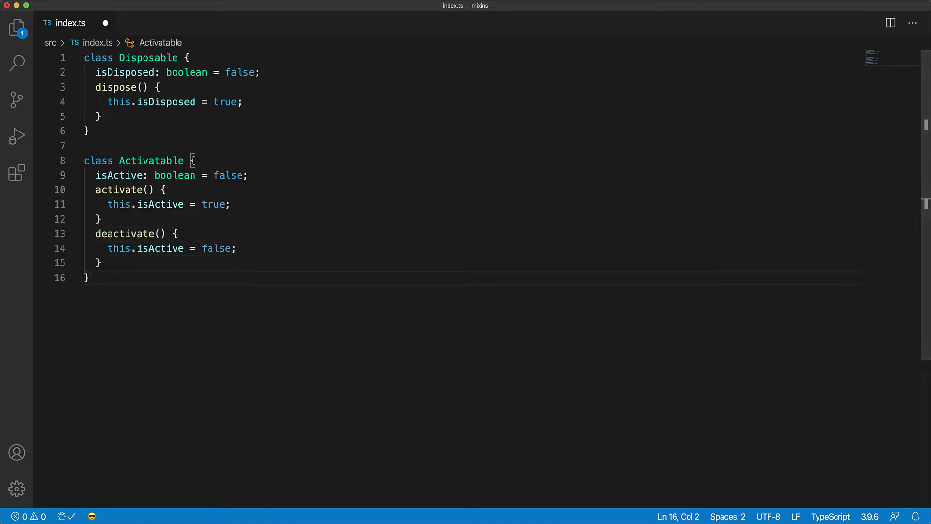
key(super+s)
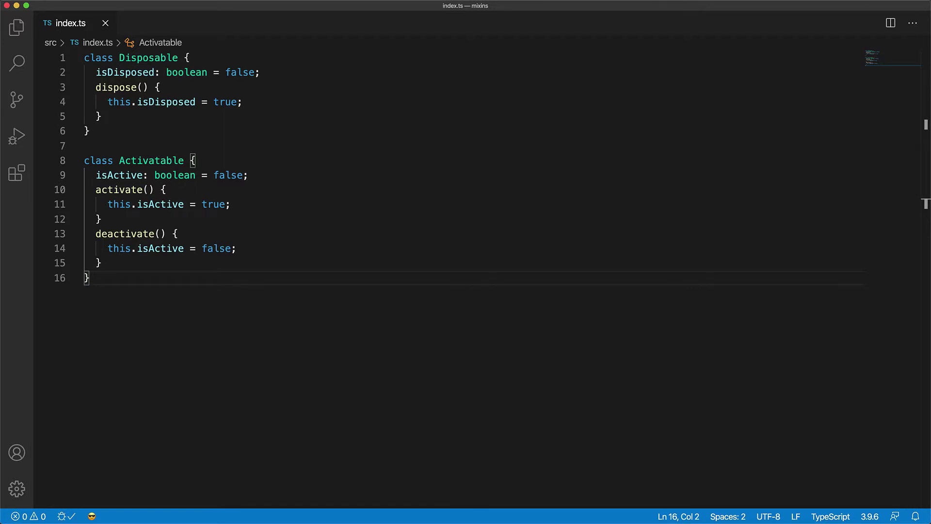
key(super+Tab)
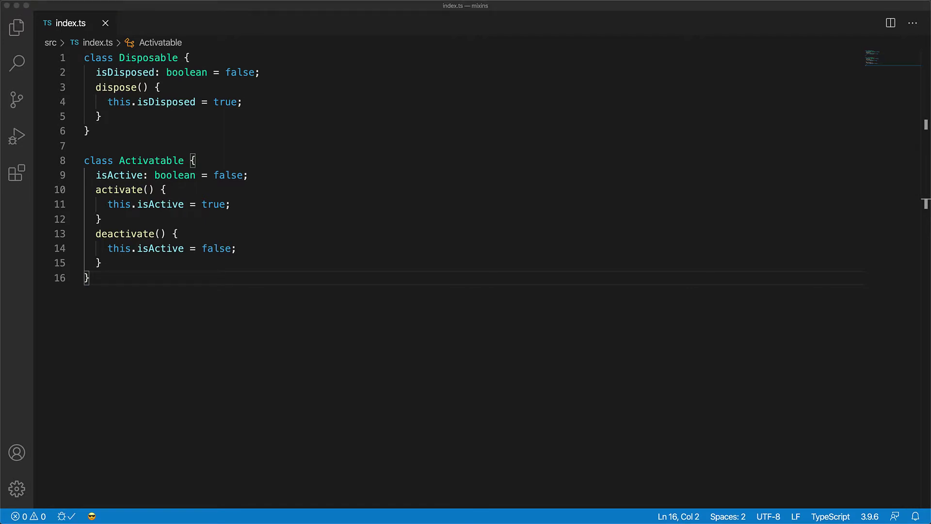
Add class Example extends Disposable, Activatable { // ... } below the classes and save.
key(Return)
key(Return)
text(class Example exten)
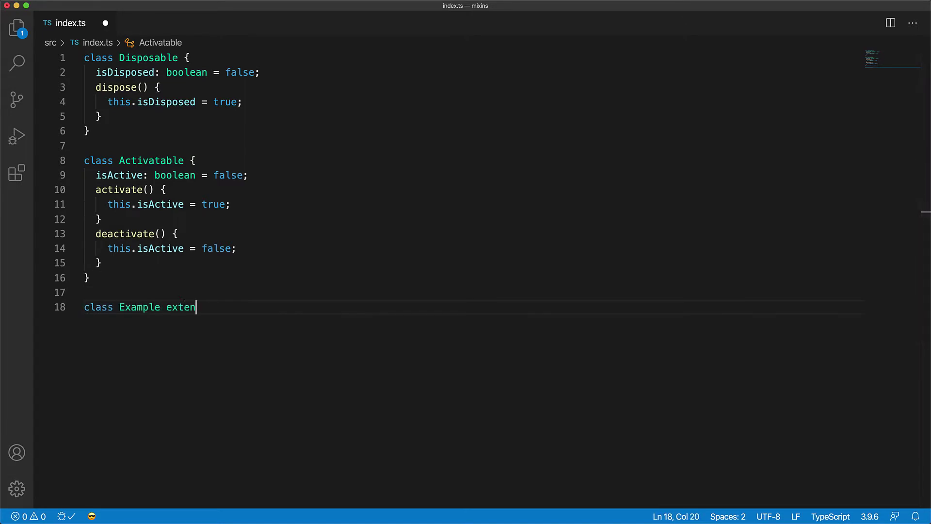
text(ds Disposable, Activatable {)
key(Return)
text(// .)
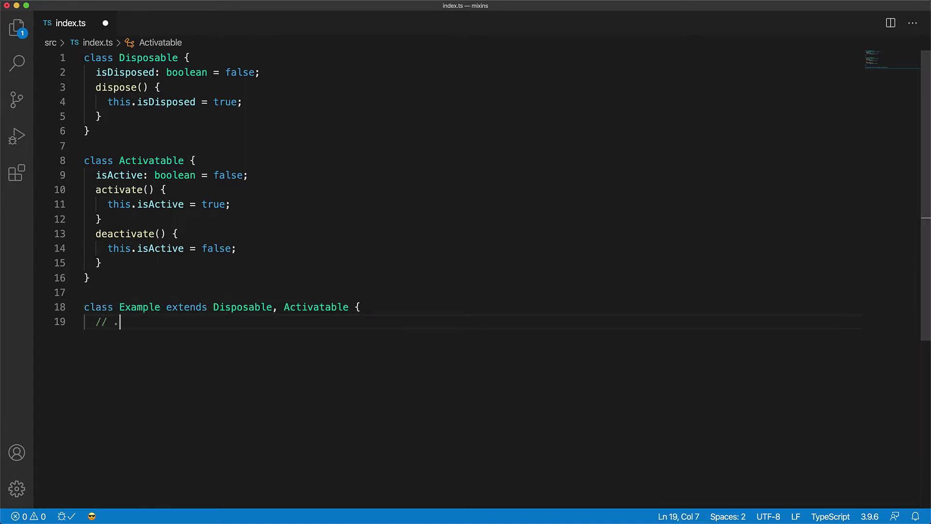
text(..)
key(Return)
text(})
key(super+s)
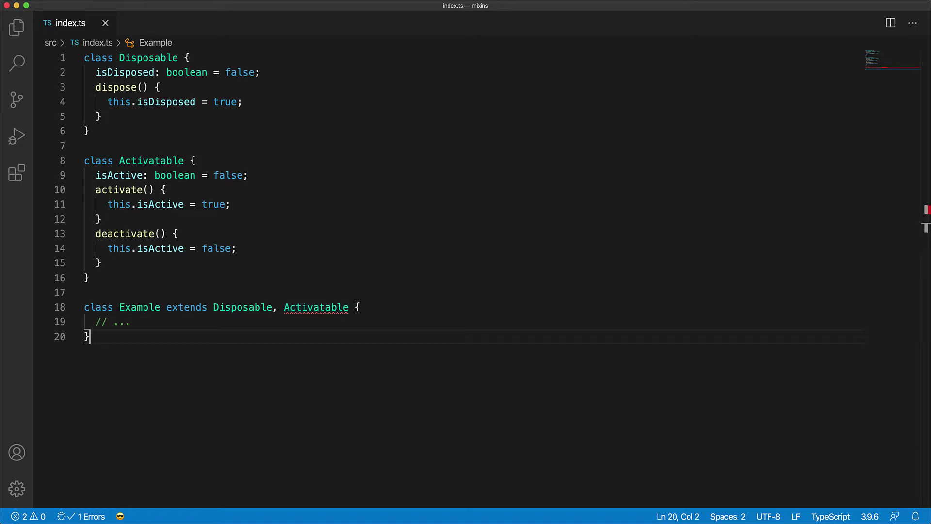
Comment out the old Example class and add const Example = DisposableMixin(ActivatableMixin(class { // ... })).
key(ctrl+slash)
key(Return)
key(Return)
text(const Example = Disposab)
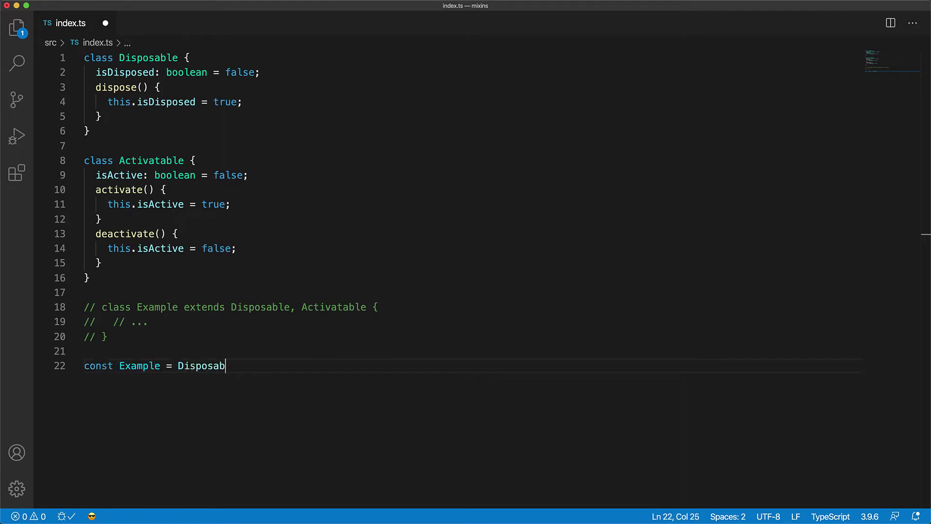
text(leMixin(ActivatableMixin(class)
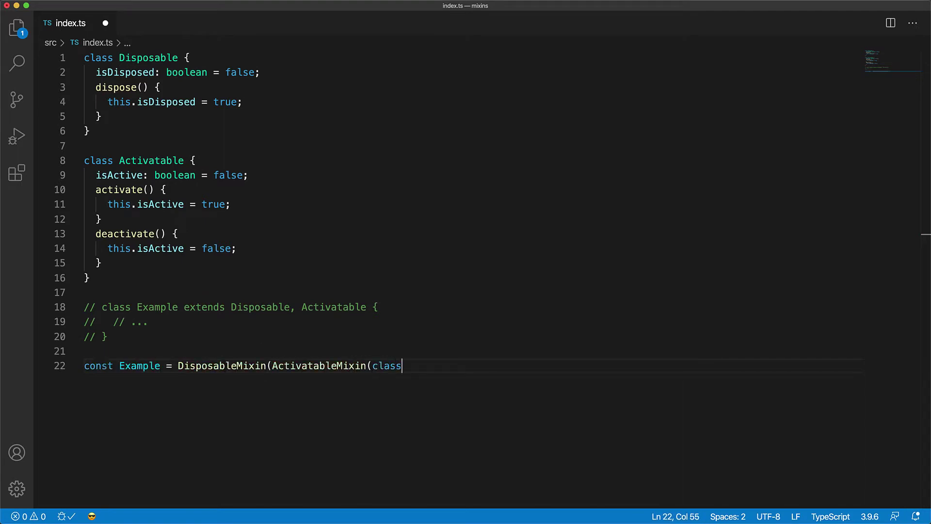
text( {)
key(Return)
text(// ...)
key(Return)
text(}));)
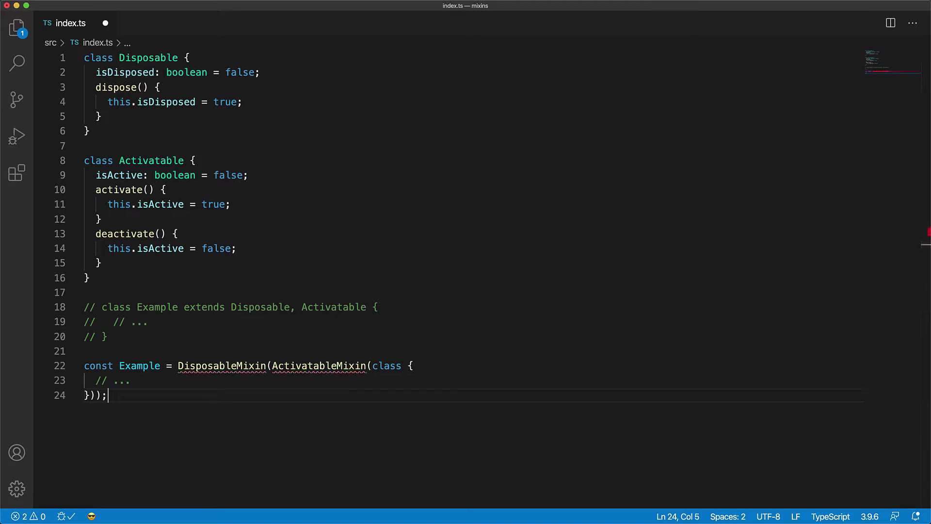
Save index.ts and create an empty mixins.ts file.
key(super+s)
drag(391, 300, 358, 333)
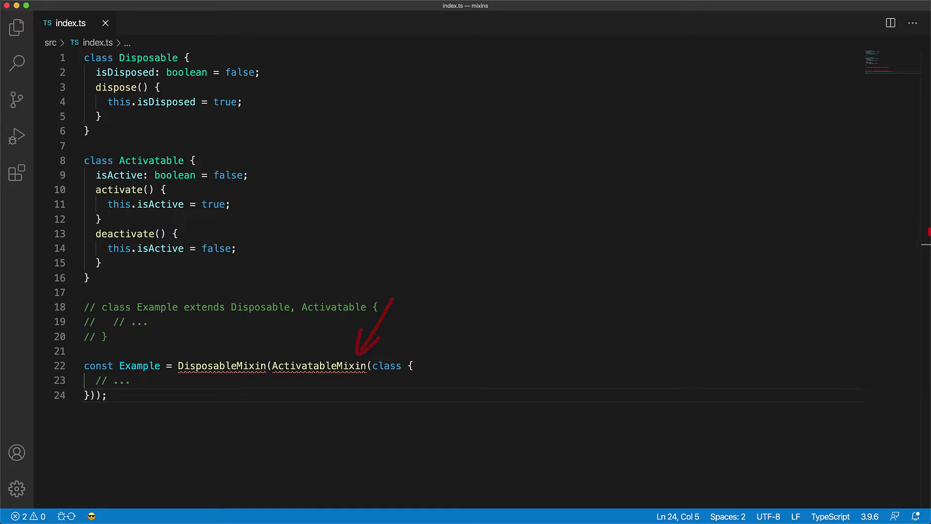
mouse_move(288, 434)
mouse_down()
mouse_move(247, 393)
mouse_move(267, 397)
mouse_up()
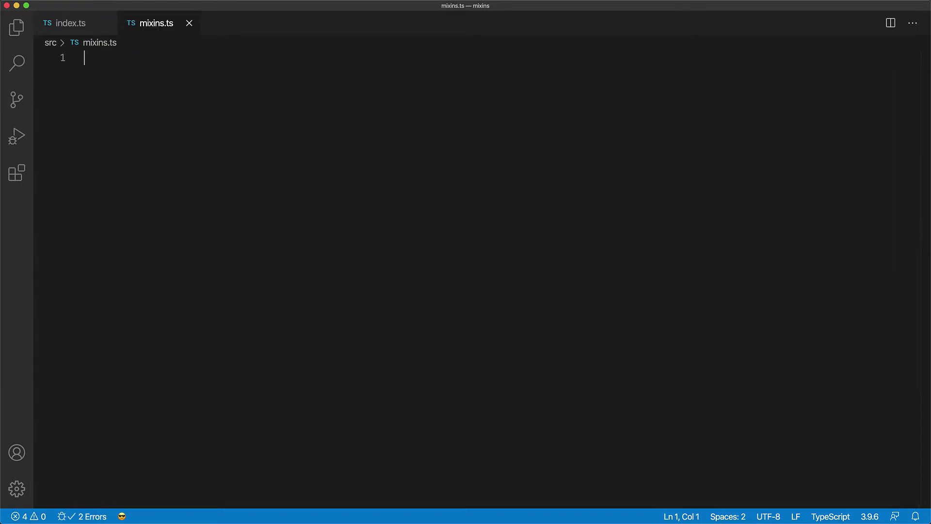
text(export type Class = new (...)
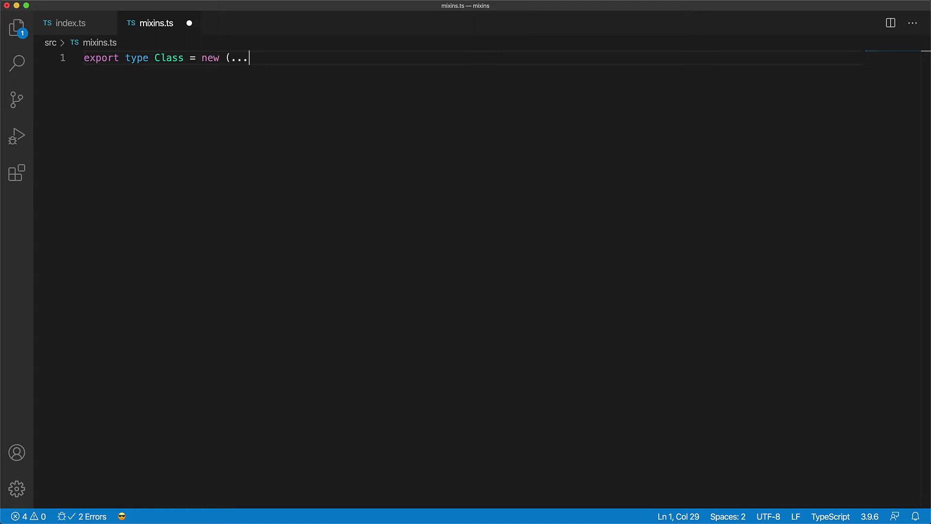
text(args: any[]) => any;)
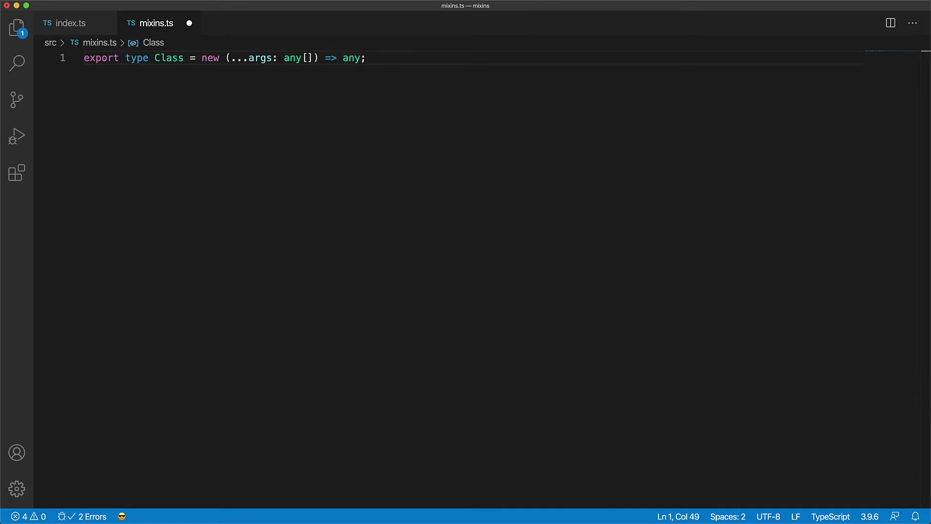
Write export type Class = new (...args: any[]) => any; in mixins.ts and save.
key(super+s)
mouse_move(256, 122)
mouse_down()
mouse_move(211, 79)
mouse_move(240, 102)
mouse_up()
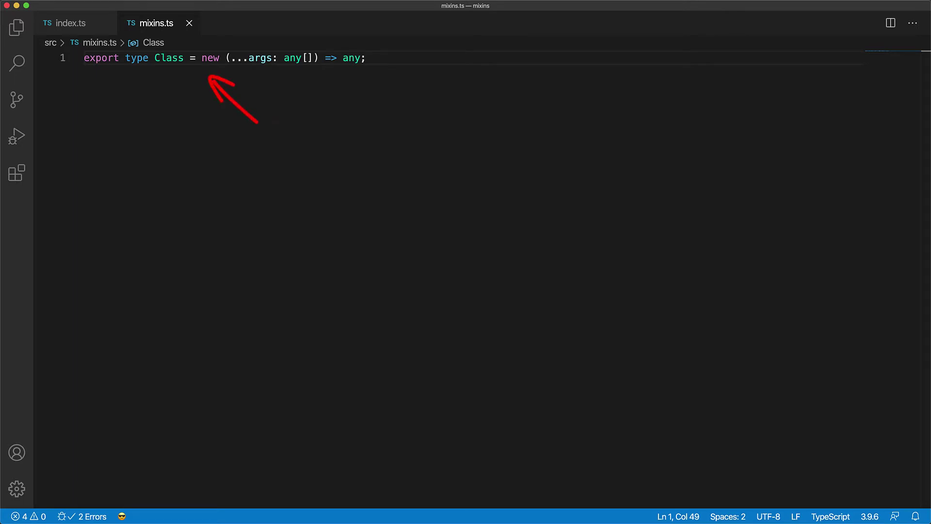
mouse_move(325, 122)
mouse_down()
mouse_move(277, 76)
mouse_move(301, 84)
mouse_up()
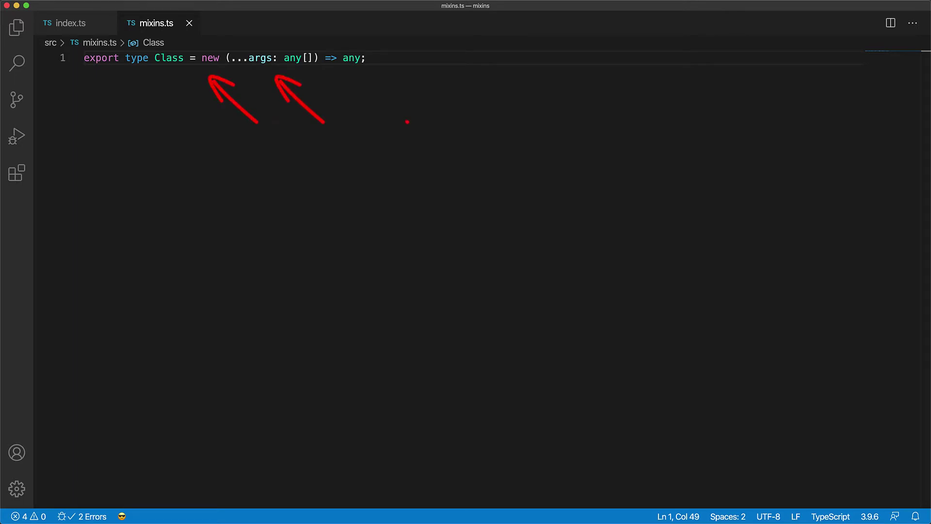
drag(408, 122, 360, 77)
drag(359, 77, 385, 84)
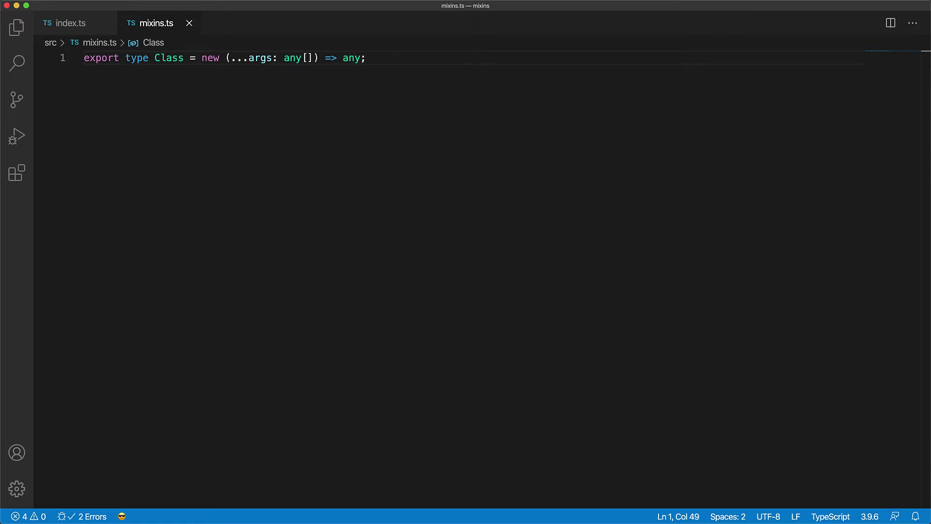
Add export function SomeMixin<Base extends Class>(base: Base) returning class extends base, and save.
key(Return)
key(Return)
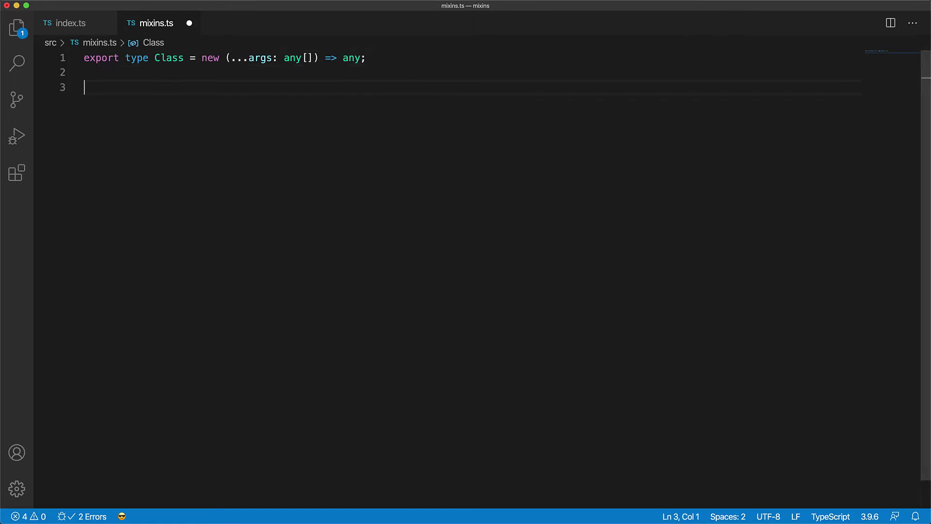
text(export function SomeMixin<Base)
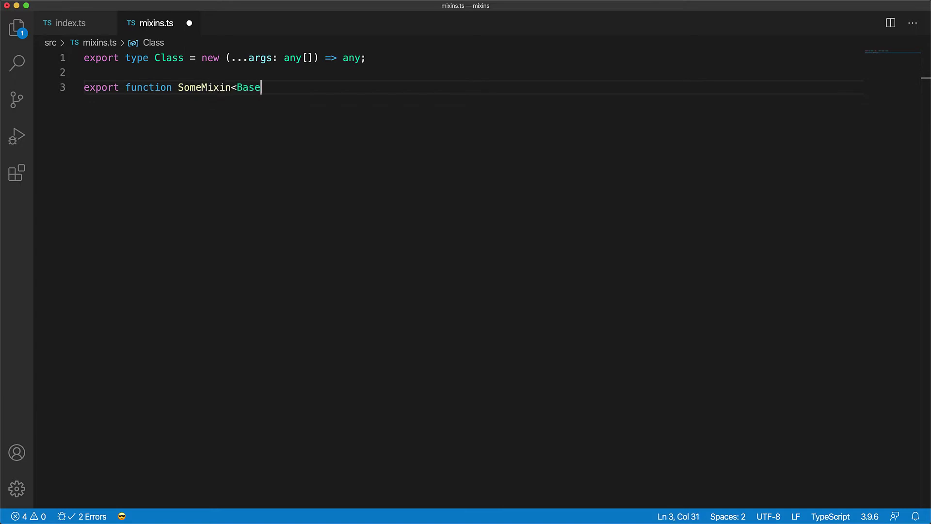
text( extends Class>(base: Base) {)
key(Return)
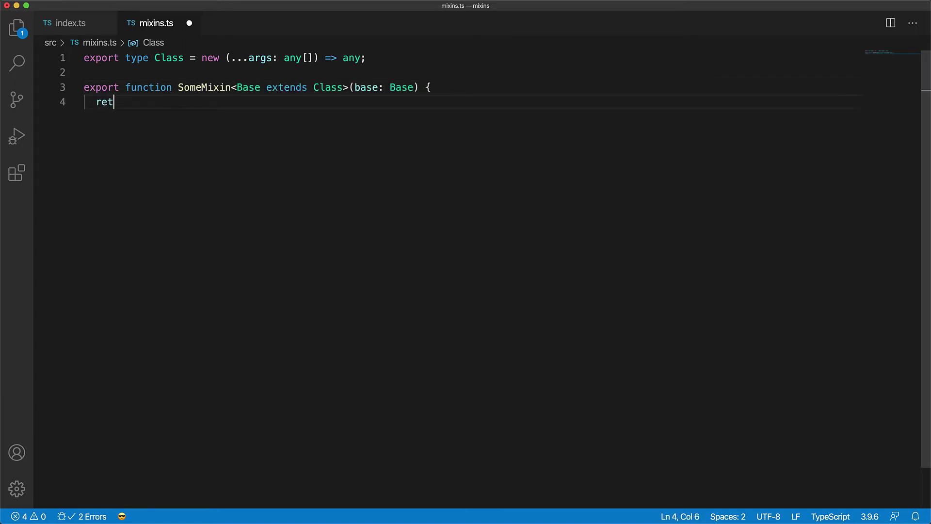
text(return class extends base {)
key(Return)
text(/ ...)
key(Return)
text(};)
key(Return)
text(})
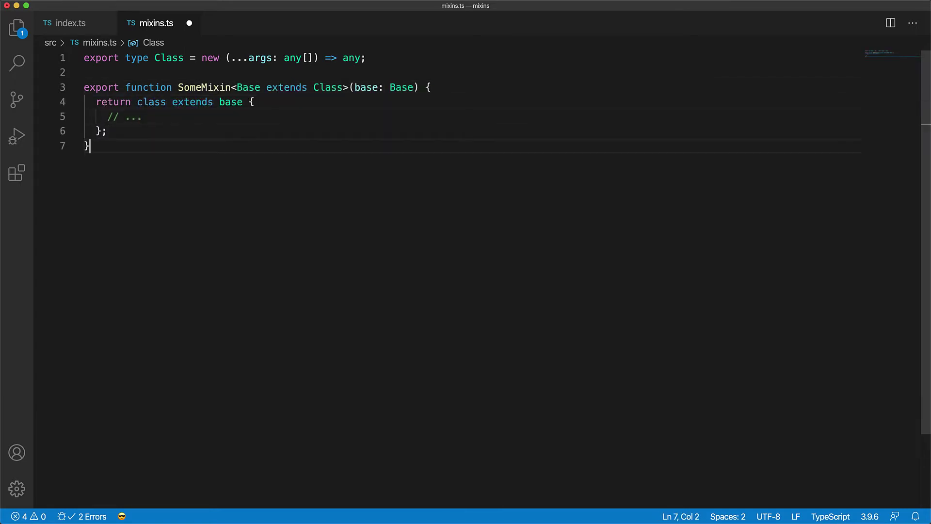
key(super+s)
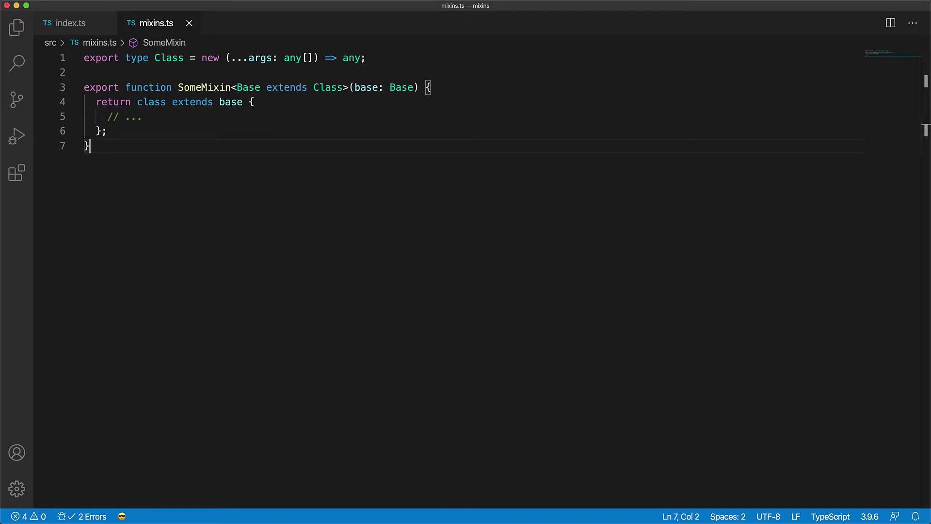
Rename SomeMixin to DisposableMixin and give its class isDisposed and dispose().
double_click(191, 87)
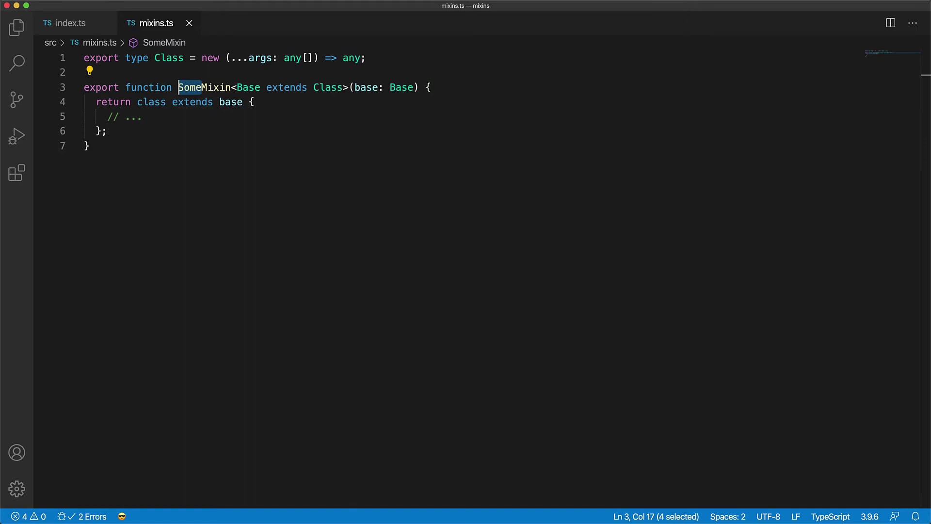
text(Disposable)
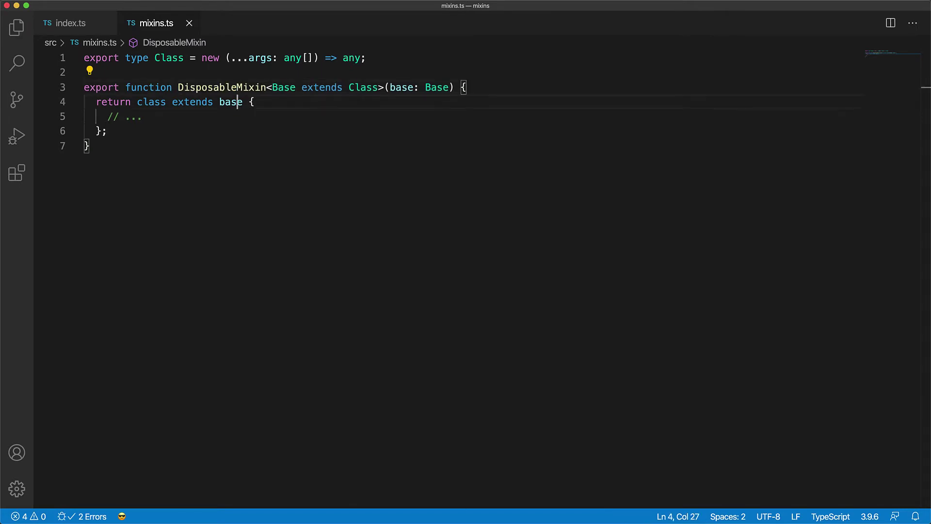
key(Down)
key(Down)
key(shift+alt+Left)
key(BackSpace)
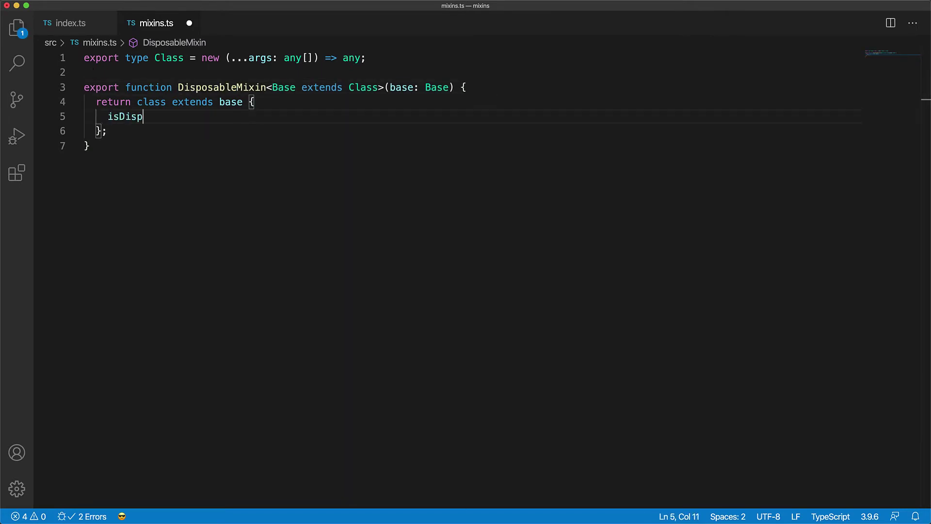
text(isDisposed: boolean = false;)
key(Return)
text(dispose() {)
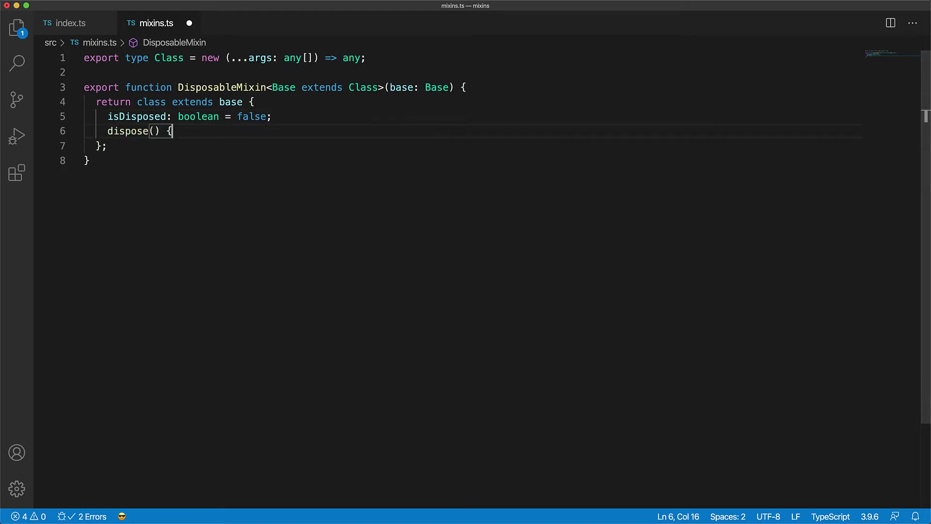
key(Return)
text(this.isDisposed = true;)
key(Return)
text(})
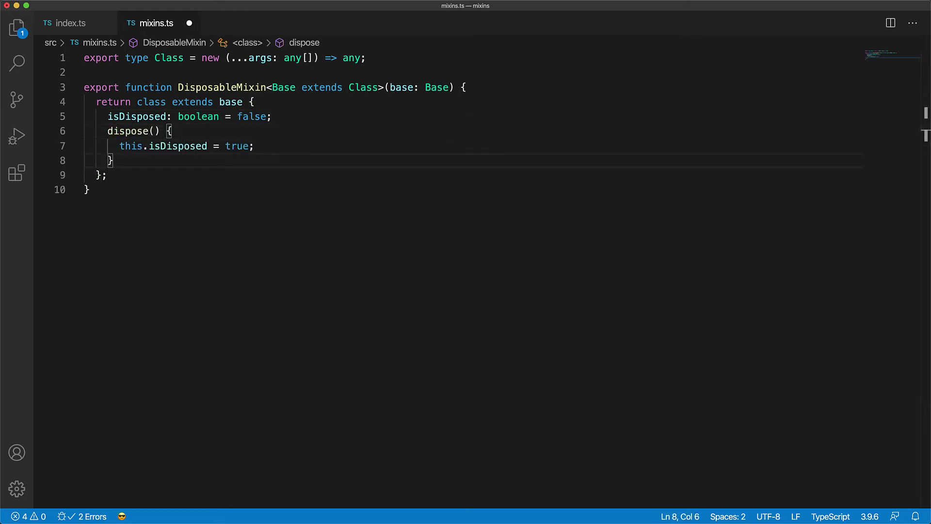
Paste an empty Mixin template function at the end of mixins.ts.
key(ctrl+End)
key(Return)
key(Return)
text(export function Mixin<Base extends Class>(base: Base) {   return class extends base {     // ...   }; })
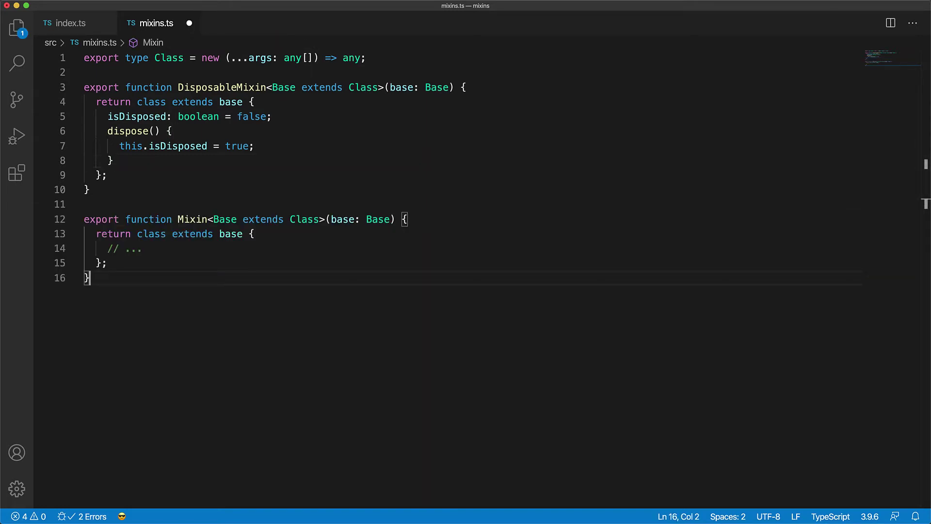
Save the template and rename Mixin to ActivatableMixin.
key(ctrl+s)
double_click(193, 219)
key(Left)
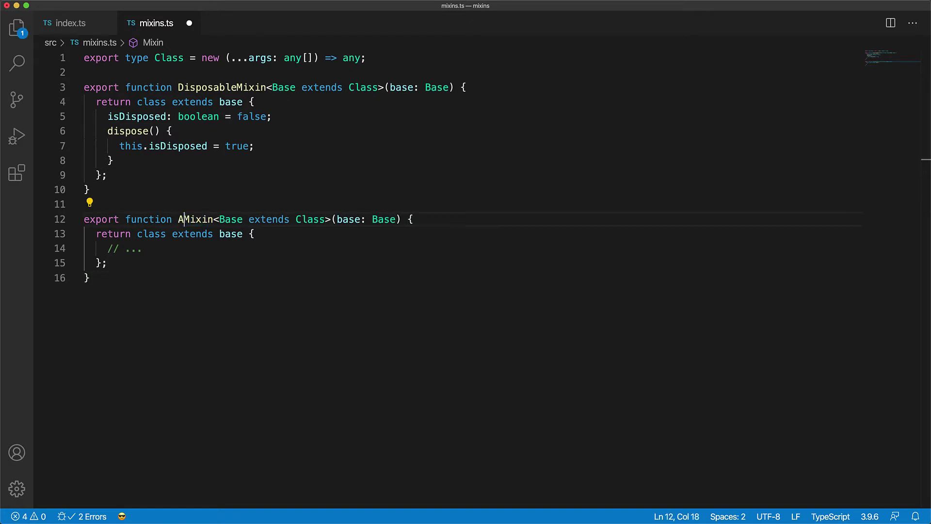
text(Activatable)
Replace the placeholder comment with isActive, activate() and deactivate(), and save.
key(ctrl+s)
double_click(125, 249)
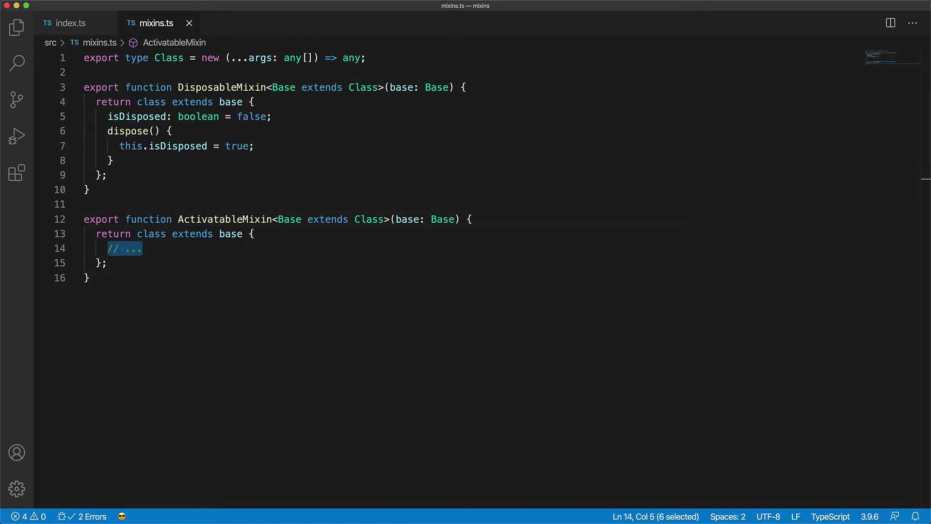
text(isActive: boolean = false;)
key(Return)
text(activat)
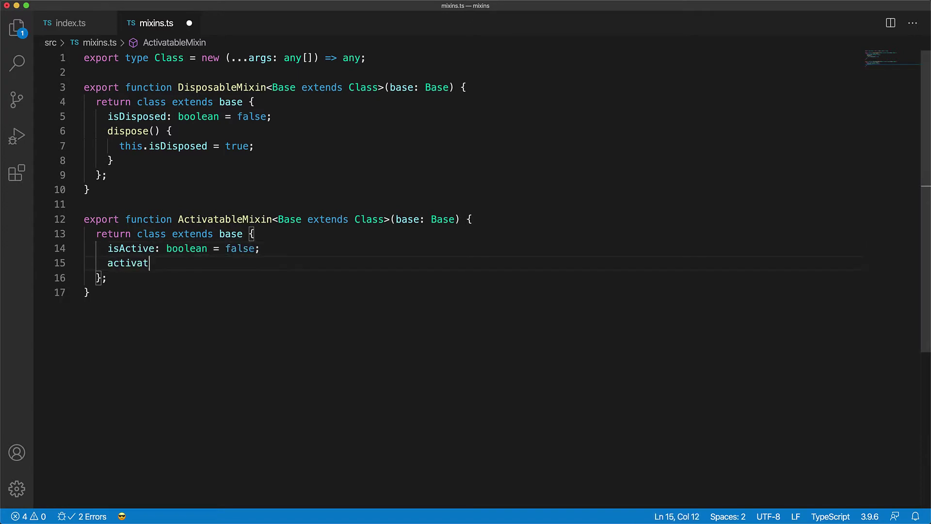
text(e() {)
key(Return)
text(this.isActive = true;     }     deactivate() {)
key(Return)
text(this.isActive = false;)
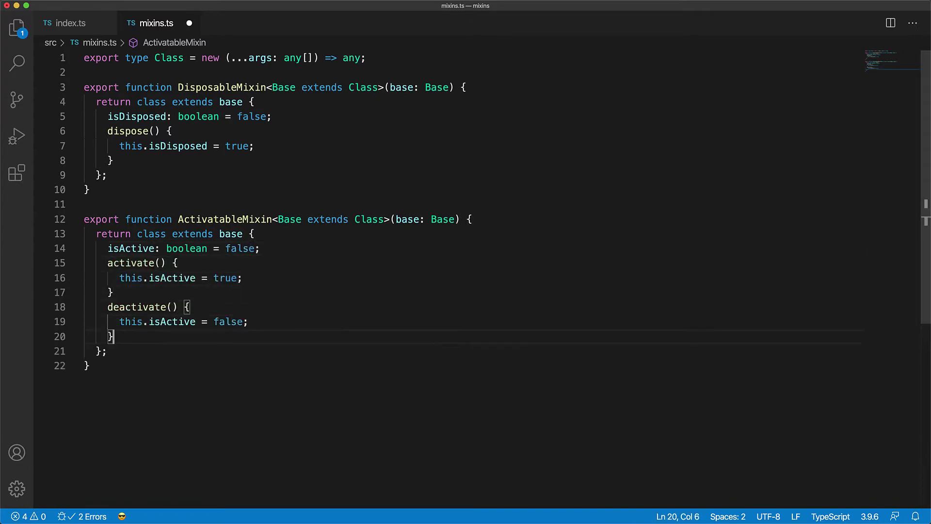
key(ctrl+s)
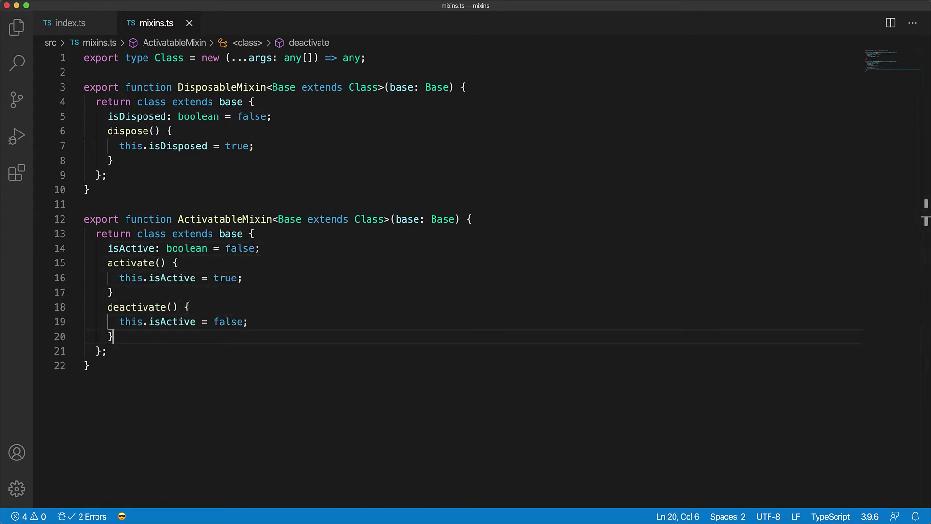
key(Down)
key(Down)
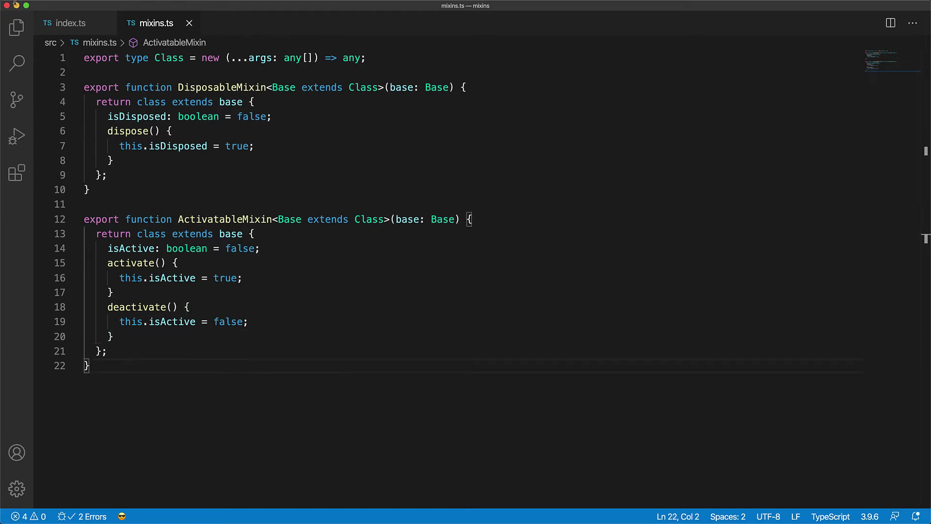
Quick-fix imports of ActivatableMixin and DisposableMixin from ./mixins in index.ts, then save.
click(66, 23)
click(309, 365)
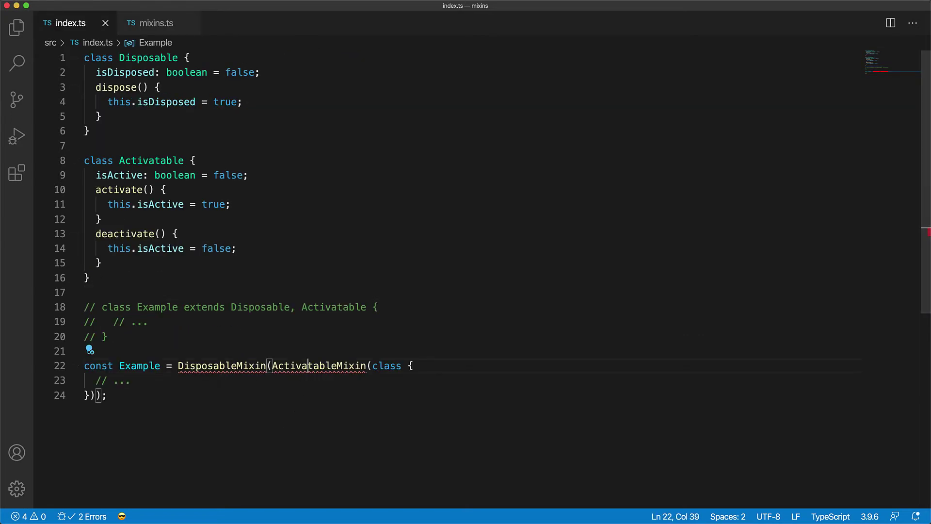
key(ctrl+period)
key(Return)
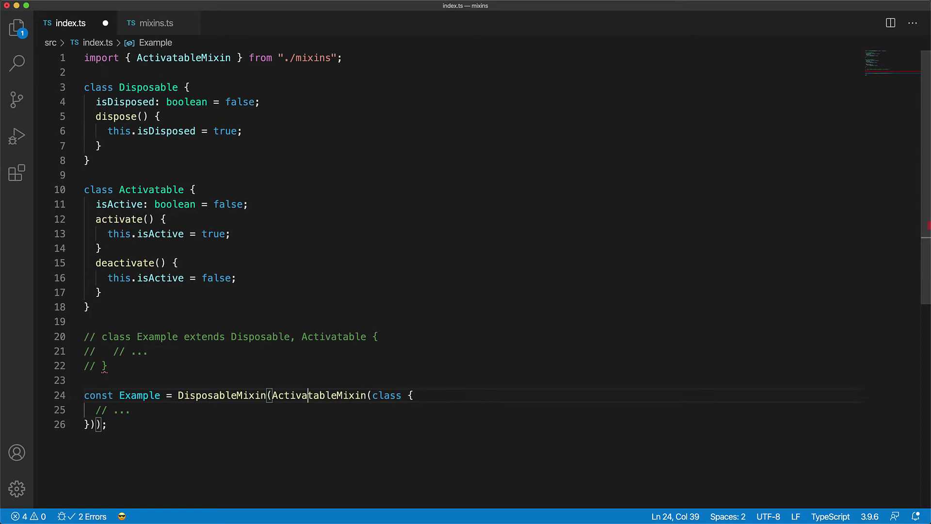
key(ctrl+Left)
key(ctrl+period)
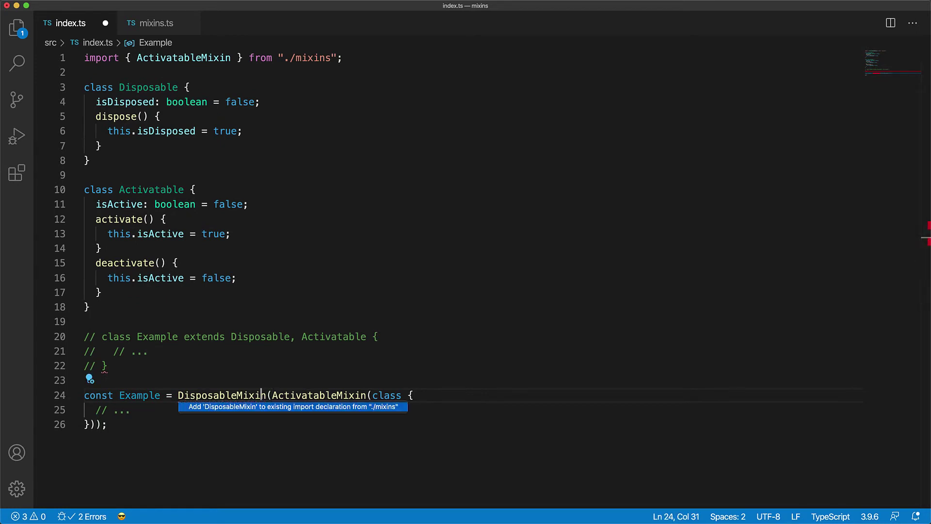
key(Return)
key(ctrl+s)
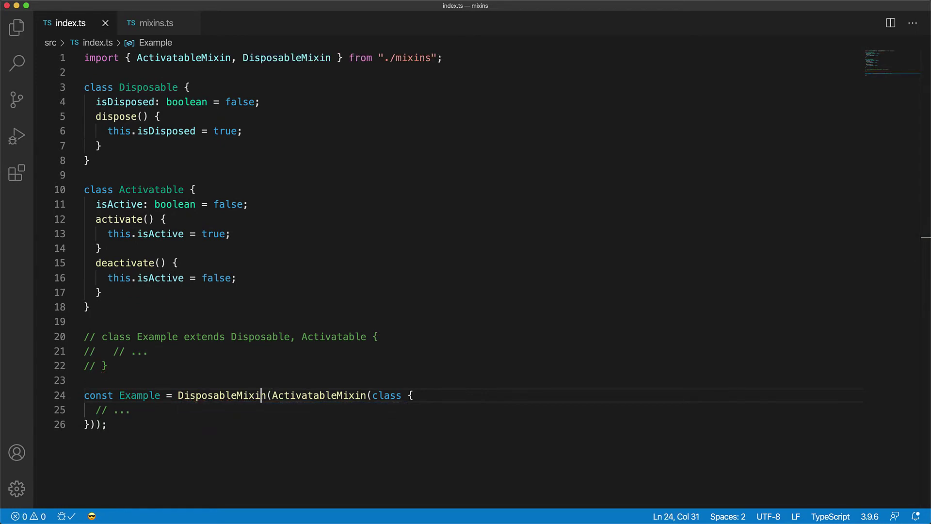
key(Right)
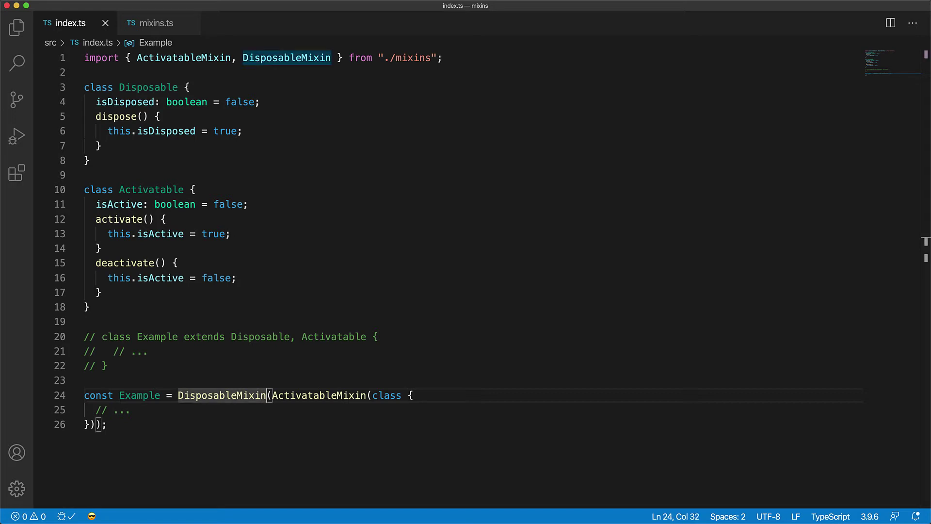
Append const example = new Example();, delete the trial example. line, and save.
key(ctrl+End)
key(Return)
key(Return)
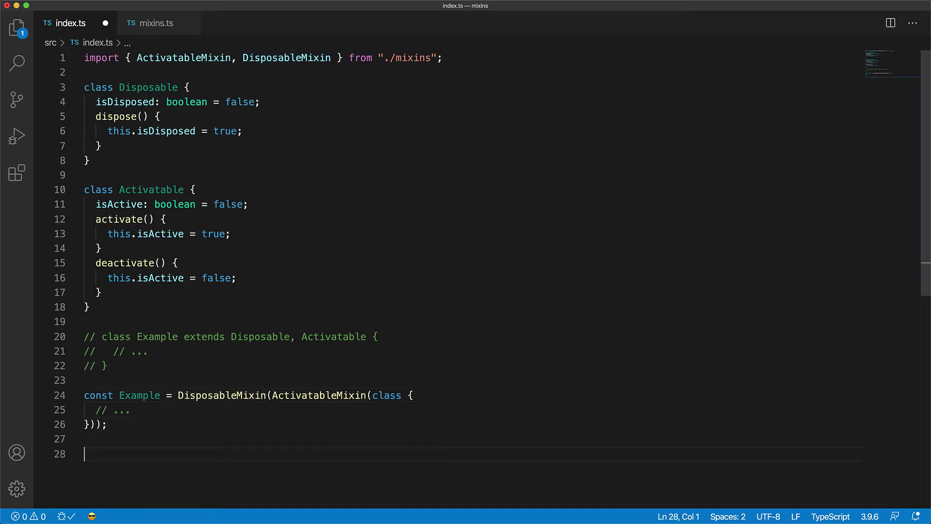
text(const example = new Example();)
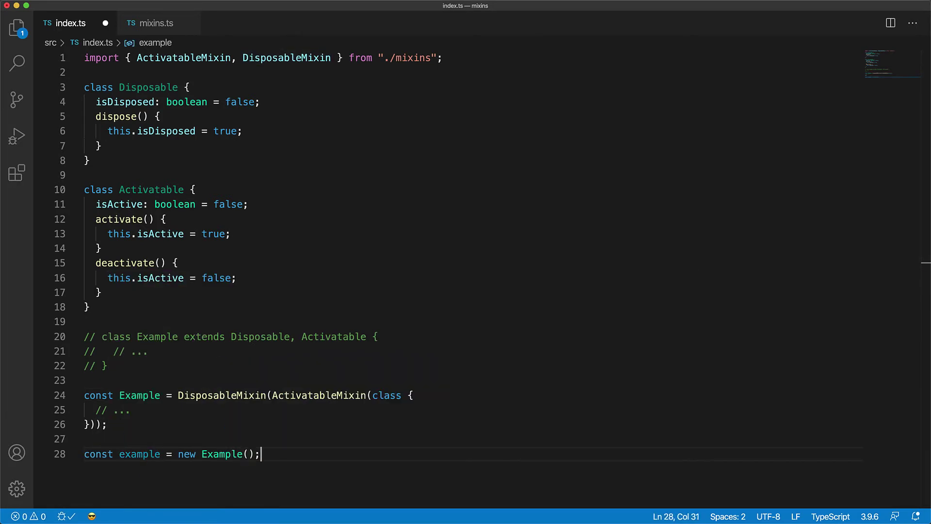
key(Return)
text(example.)
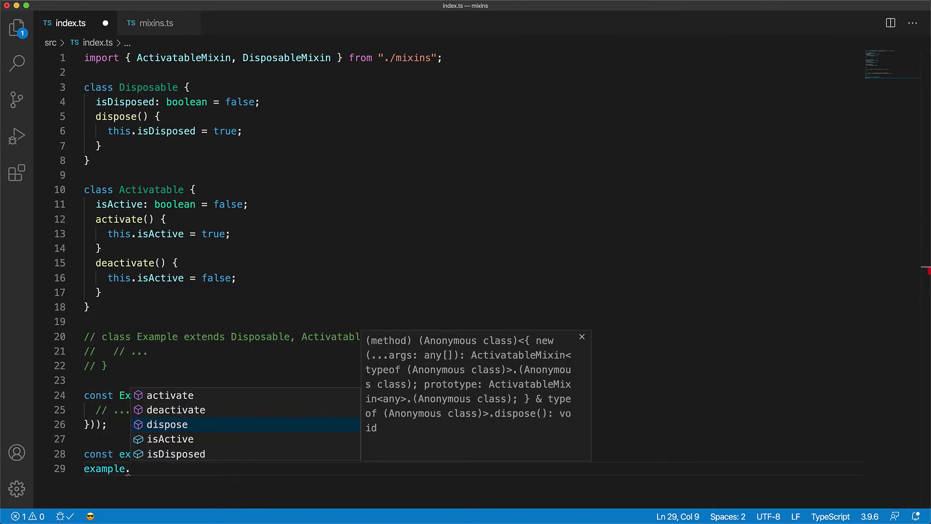
key(Escape)
key(shift+Home)
key(BackSpace)
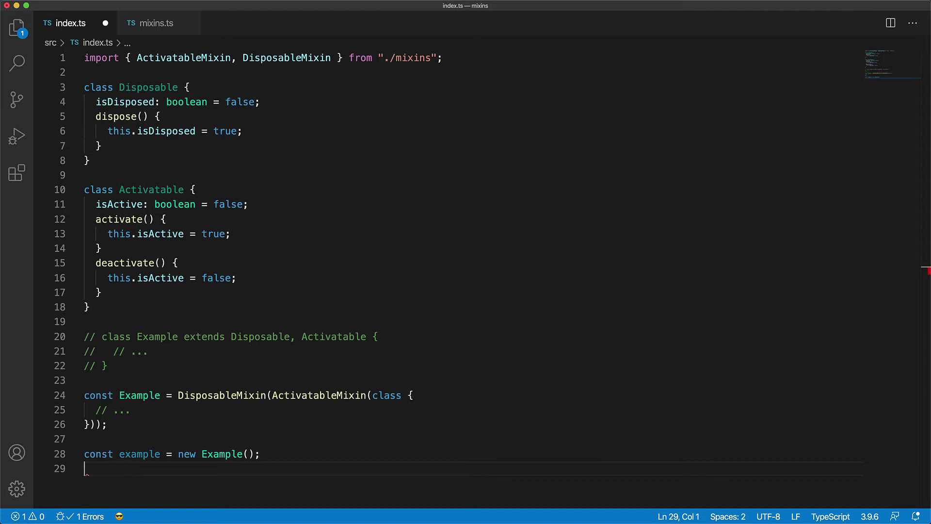
key(BackSpace)
key(ctrl+s)
key(shift+Home)
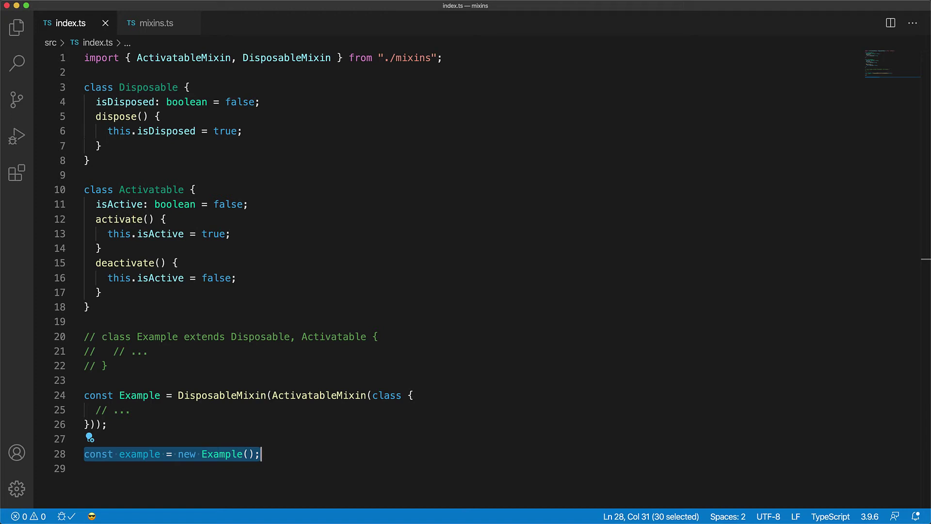
key(super+Tab)
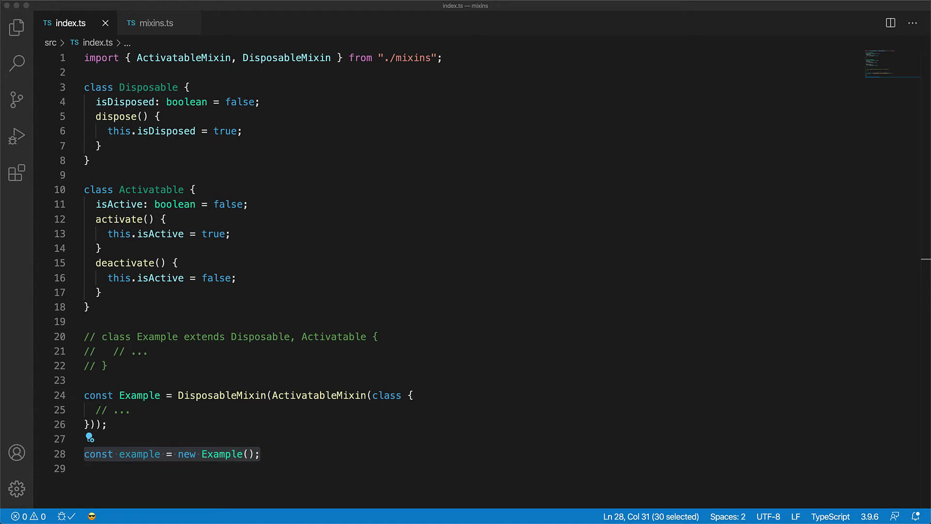
text(f)
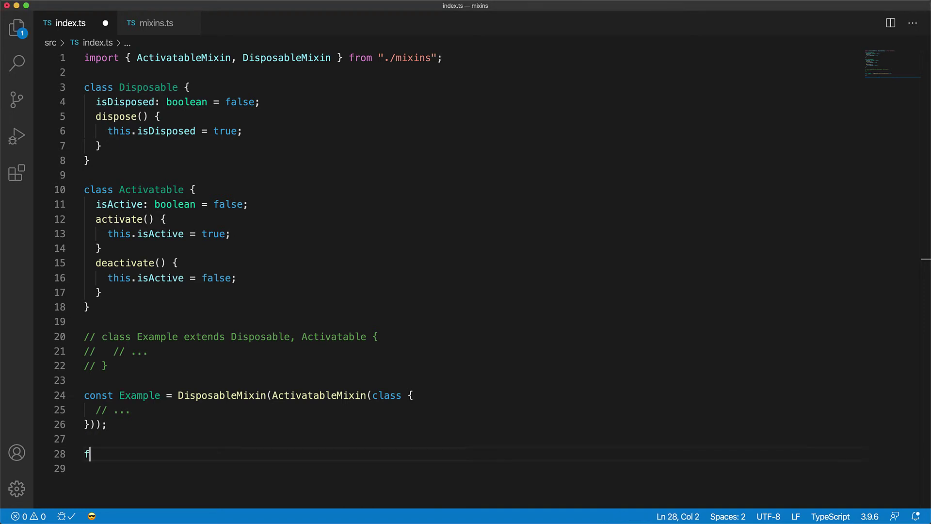
text(unction takeExample(example: Ex)
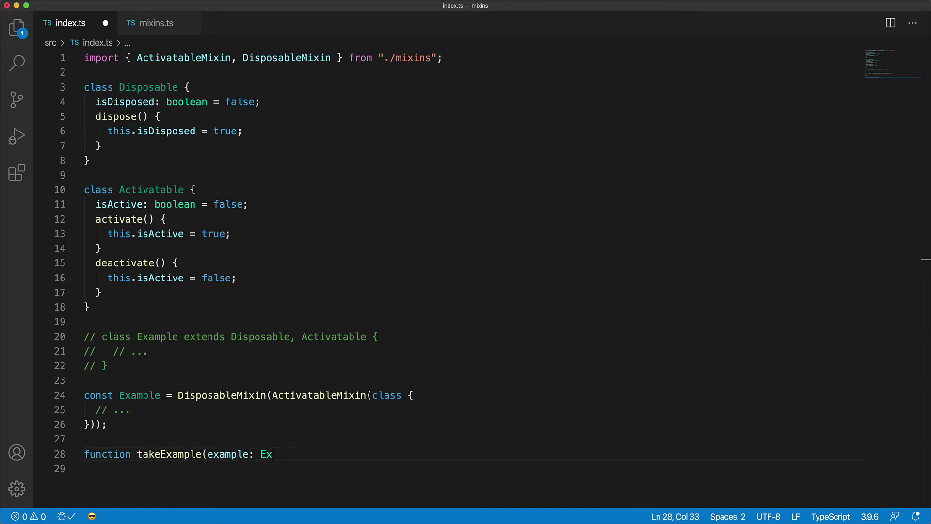
text(ample) {)
Replace the instance line with function takeExample(example: Example) { } and save.
key(Return)
text(})
key(super+s)
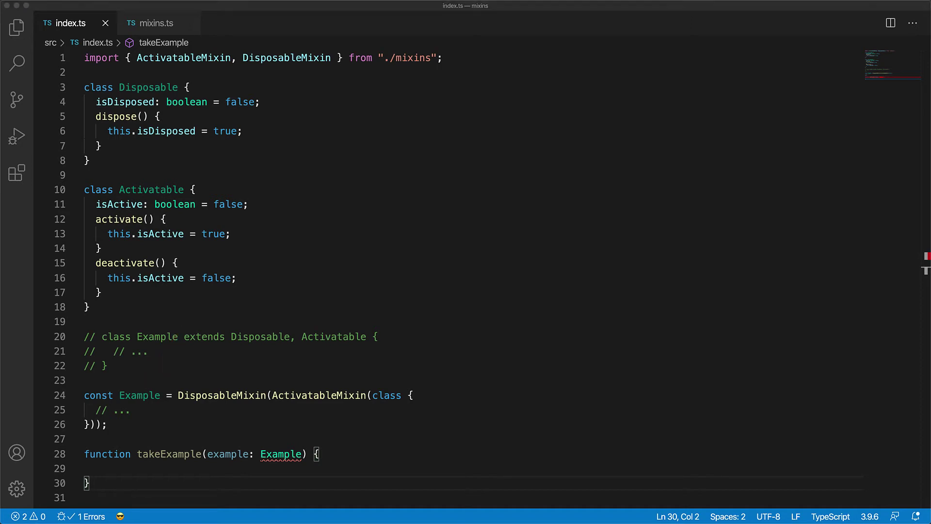
Add 'type Example = InstanceType<typeof Example>;' below the Example constant and save index.ts.
click(401, 440)
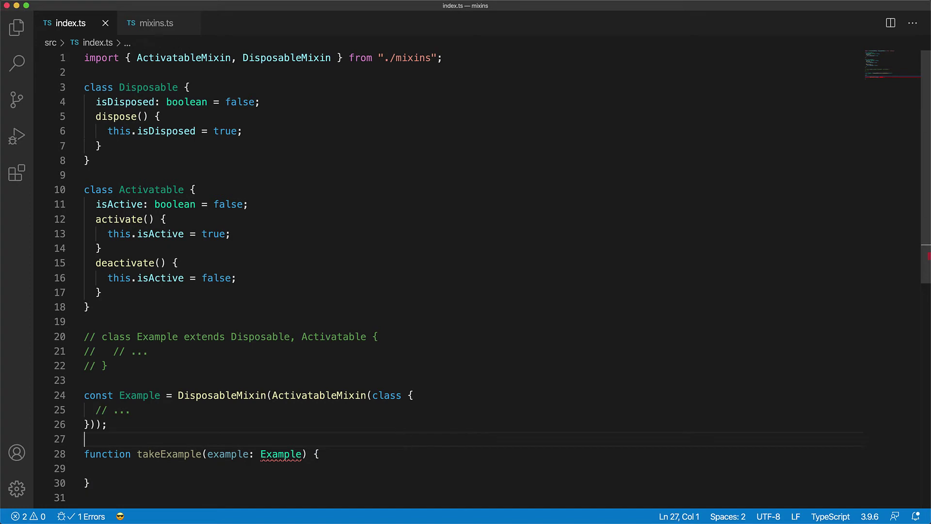
key(Up)
key(End)
key(Return)
text(type Example = InstanceType<typeof Example>;)
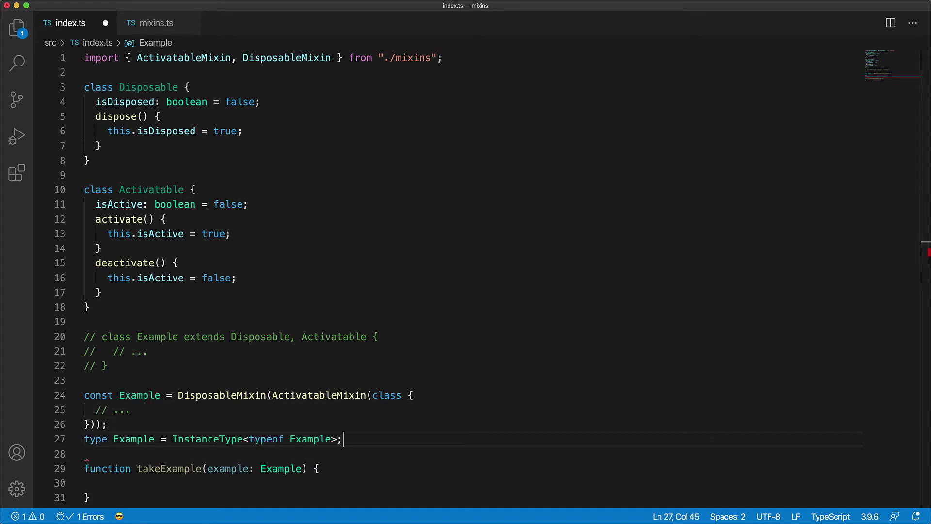
key(super+s)
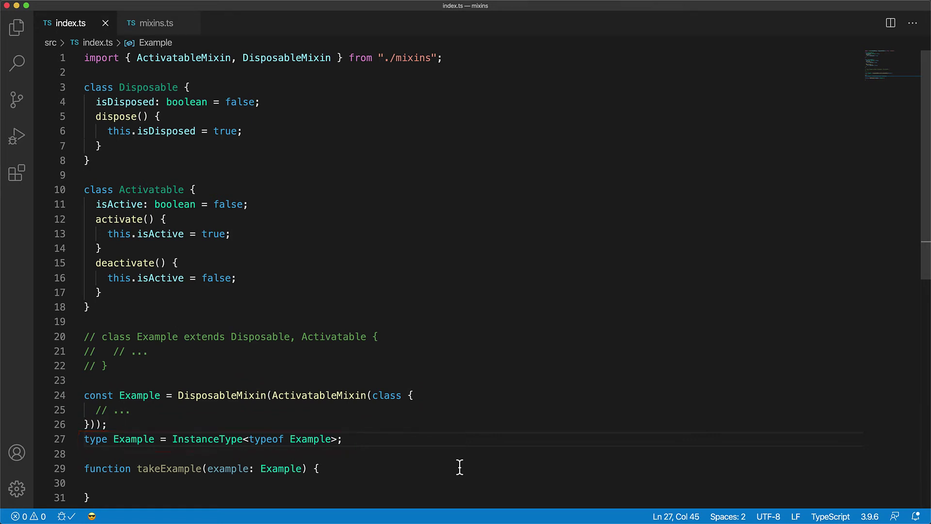
Clear the unfinished example access and replace the '// ...' comment with 'member = 123;', then save.
click(217, 483)
text(exam)
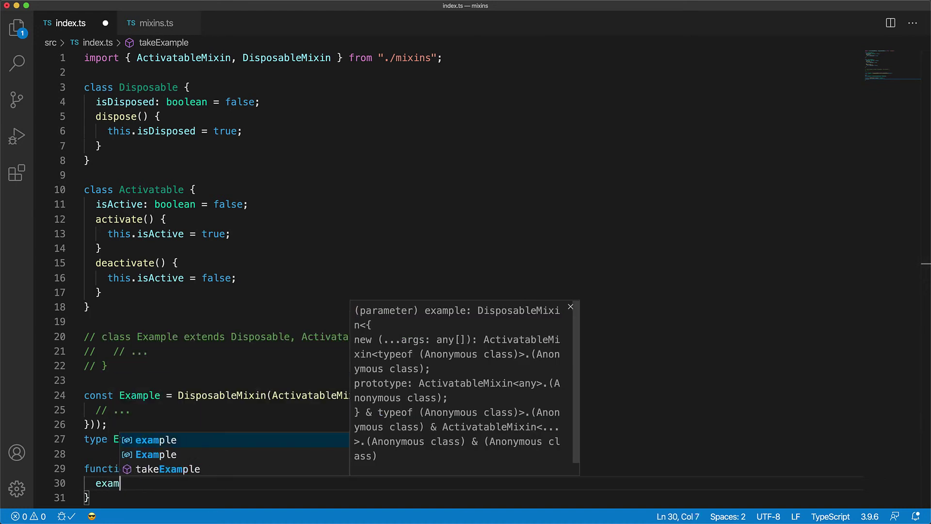
key(Tab)
text(.)
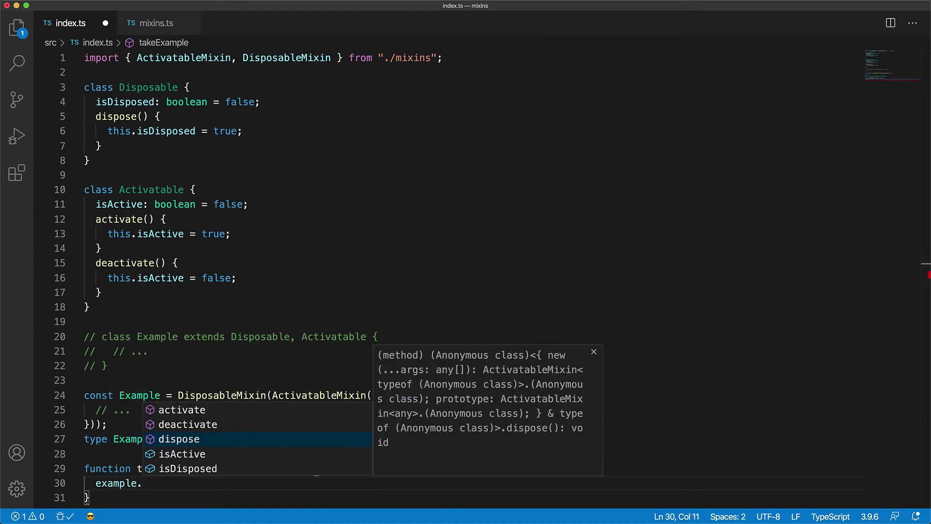
key(Escape)
key(shift+Home)
key(BackSpace)
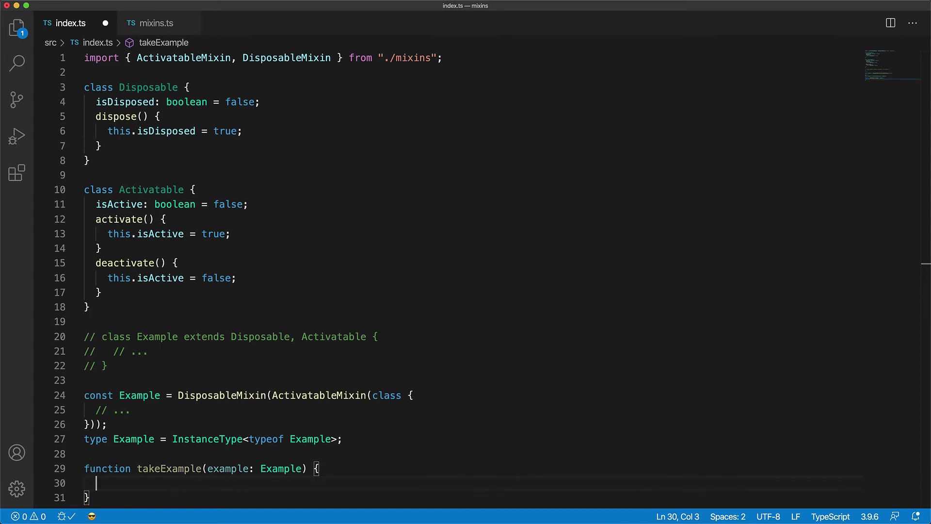
key(Up)
key(Up)
key(Up)
key(shift+End)
text(member)
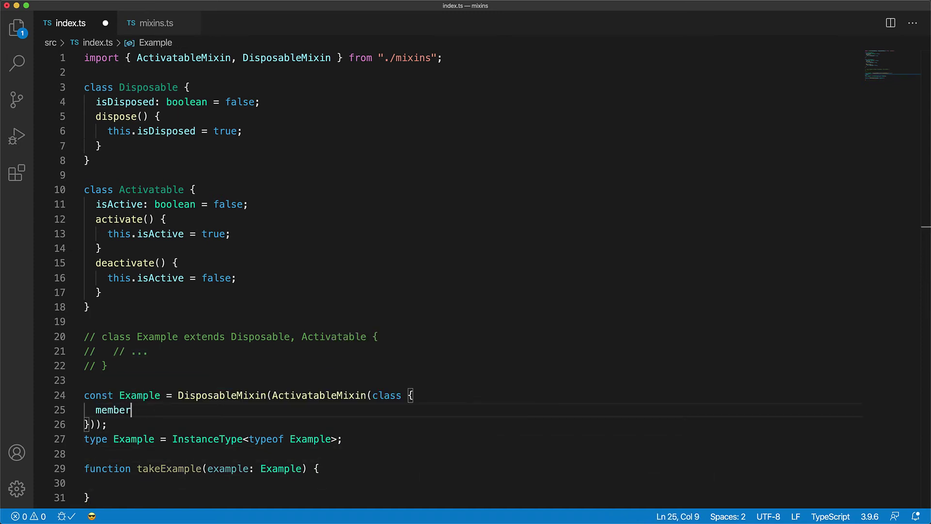
text( = 123;)
key(super+s)
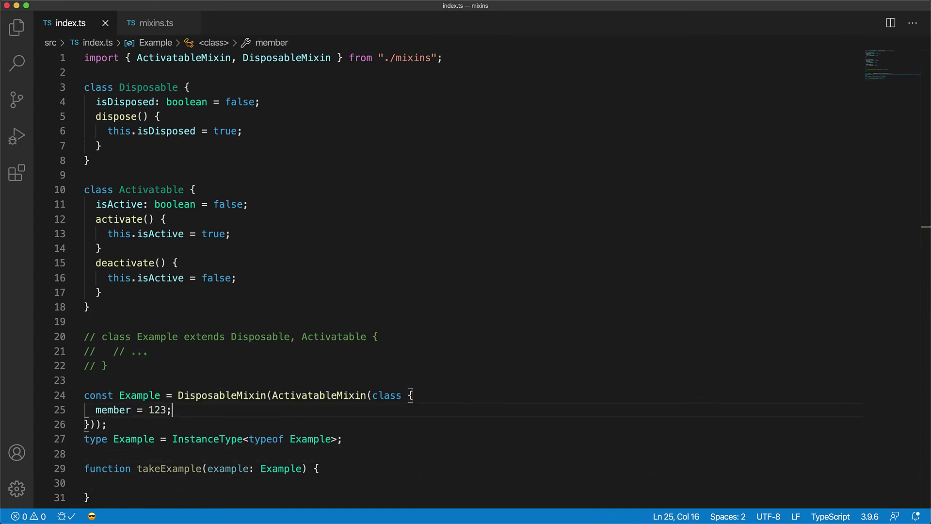
Type 'example.' in takeExample and bring up its member suggestions.
key(Down)
key(Down)
key(Down)
text(exam)
key(Tab)
text(.)
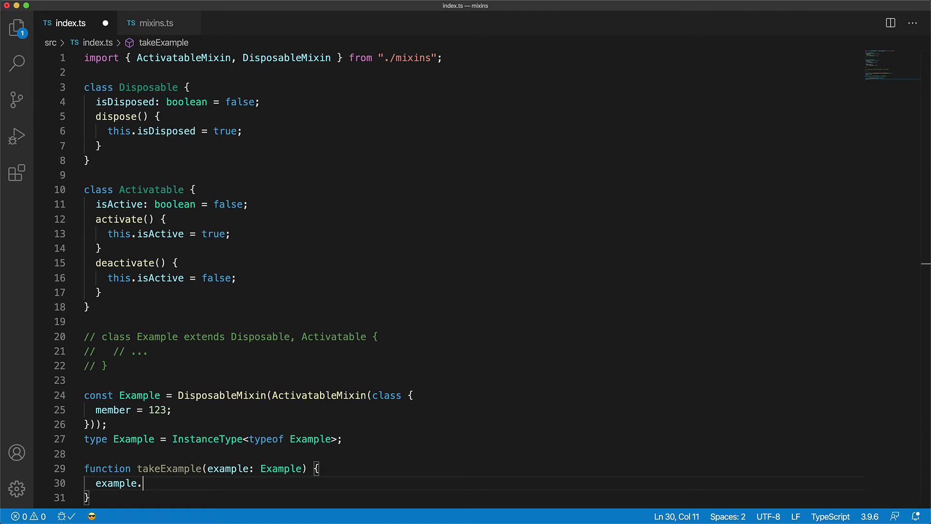
key(ctrl+space)
key(Down)
key(Down)
key(Down)
key(Down)
key(Down)
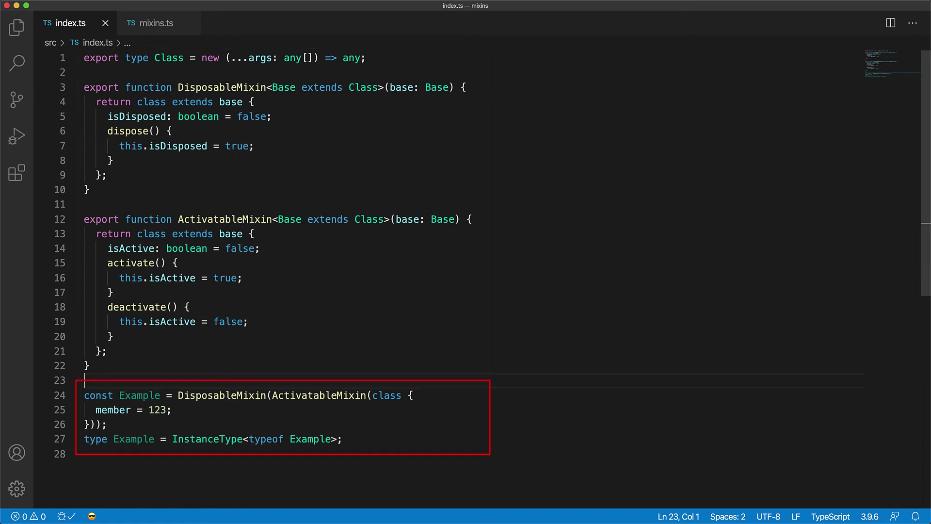
Add a constructor after 'member = 123' in the anonymous class.
key(Down)
key(Down)
key(Down)
key(End)
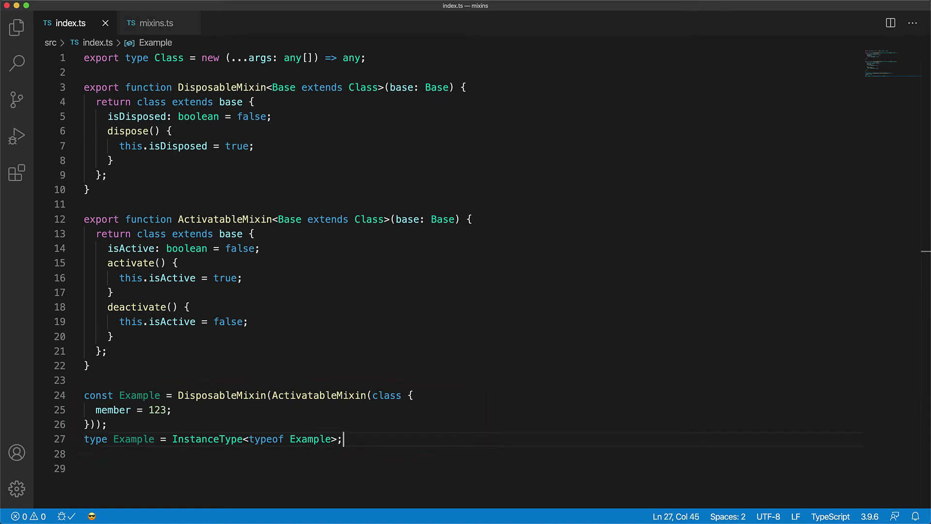
key(Up)
key(Up)
key(End)
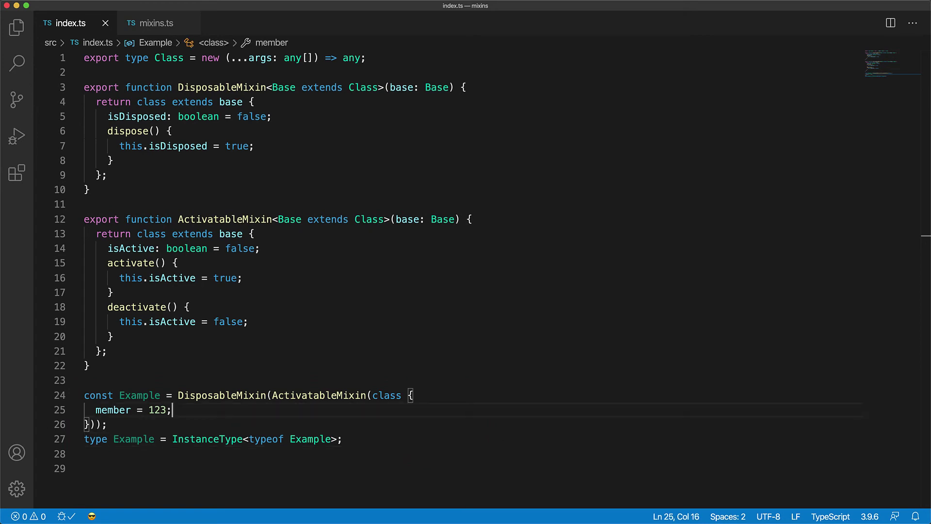
key(Return)
text(constr)
key(Tab)
text(())
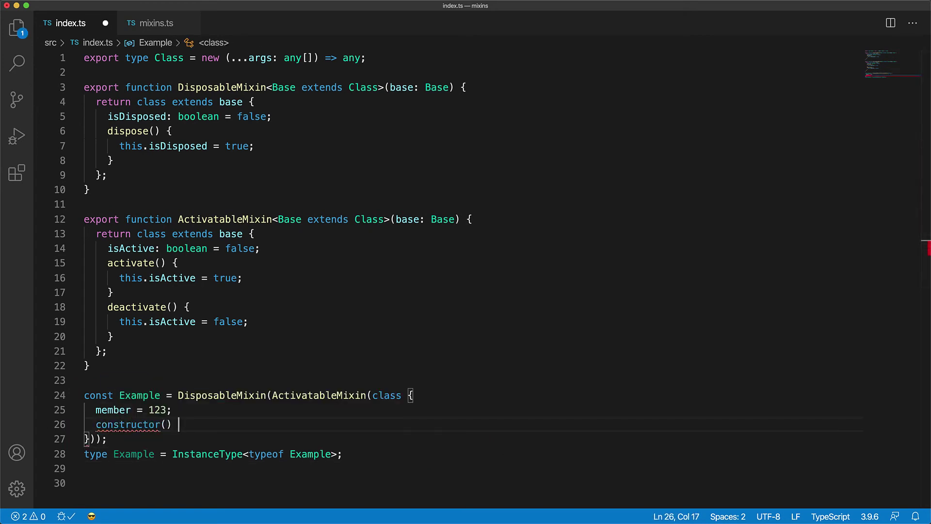
text( {)
key(Return)
text(this.)
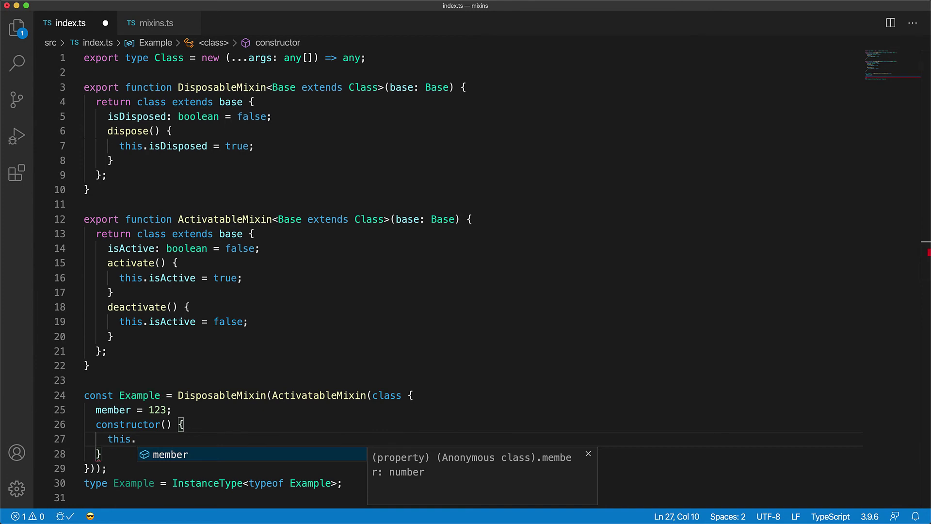
Delete the anonymous class body so it reads class {}, save, and select the InstanceType alias line.
key(Escape)
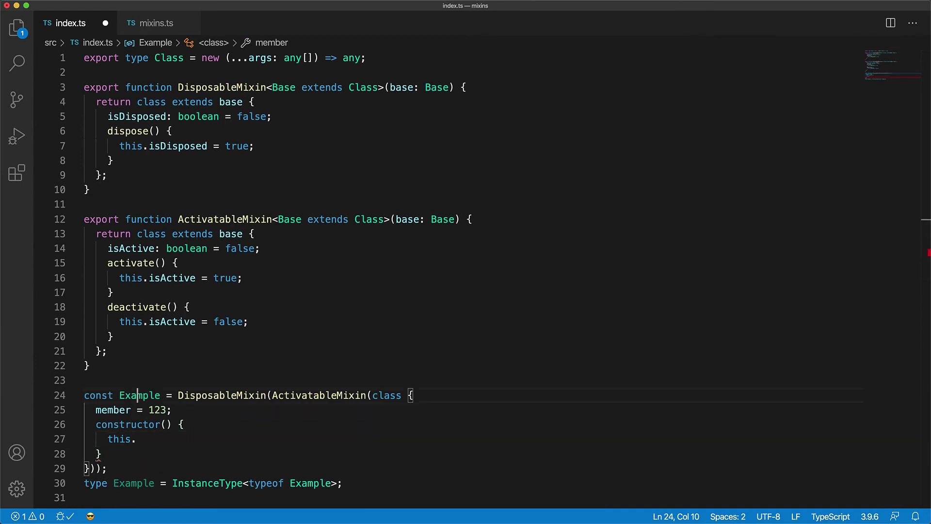
key(shift+Up)
key(shift+Up)
key(shift+Up)
key(shift+Down)
key(shift+Down)
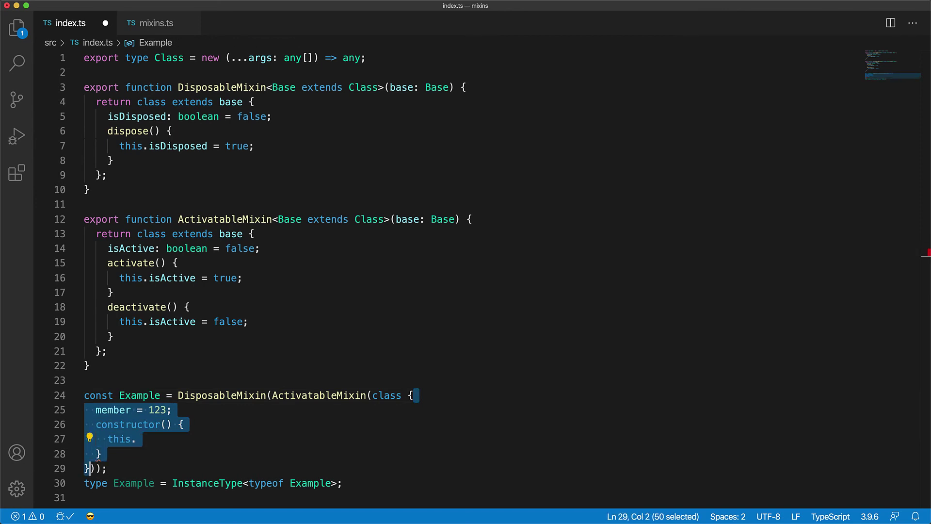
key(shift+Home)
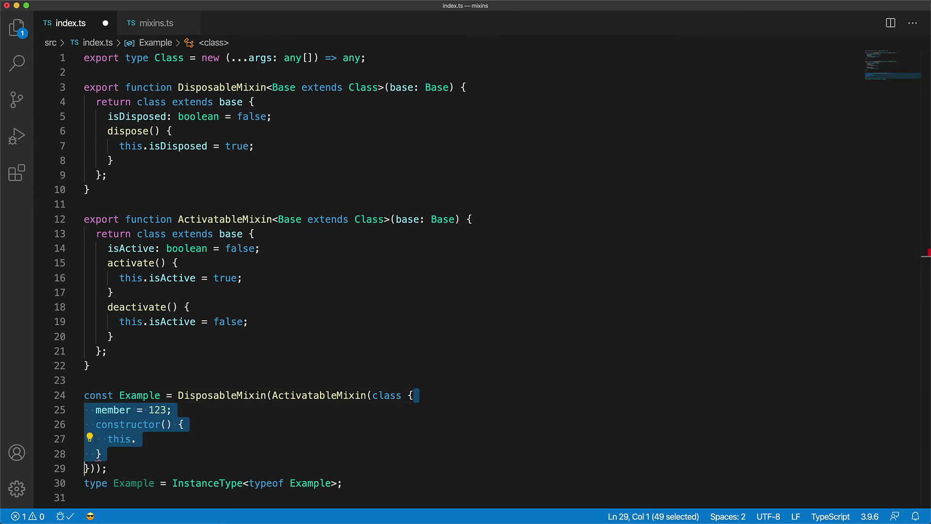
key(BackSpace)
key(ctrl+s)
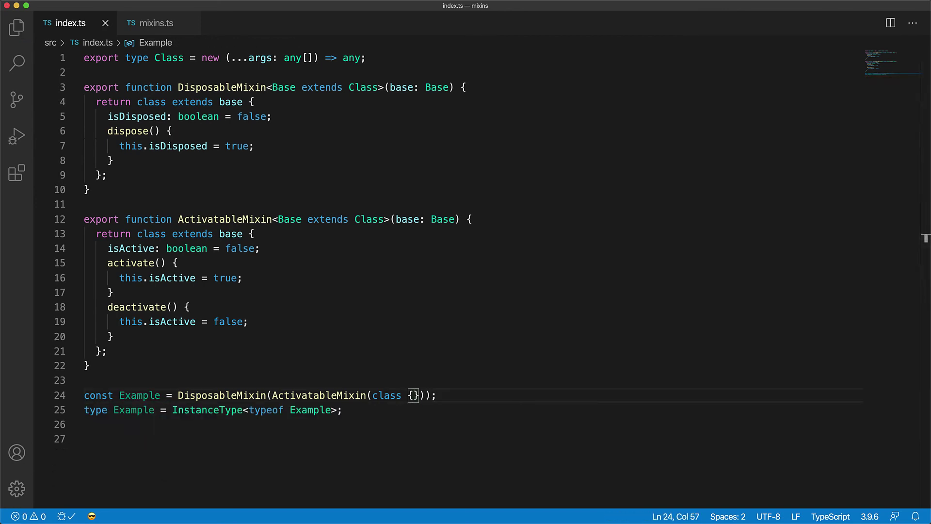
key(Down)
key(End)
key(shift+Home)
Delete the InstanceType alias line and the 'const Example = ' prefix on line 24.
key(BackSpace)
key(BackSpace)
key(Up)
key(Home)
key(ctrl+shift+Right)
key(ctrl+shift+Right)
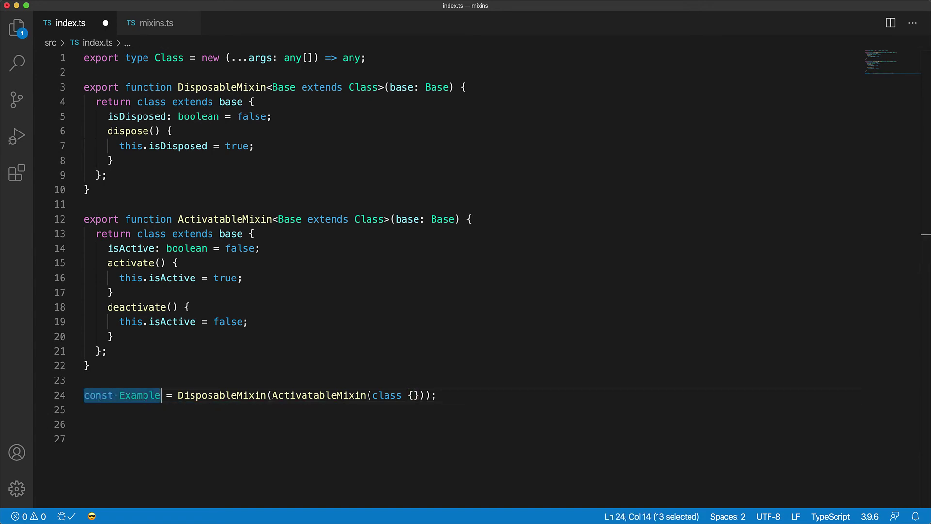
key(ctrl+shift+Right)
key(BackSpace)
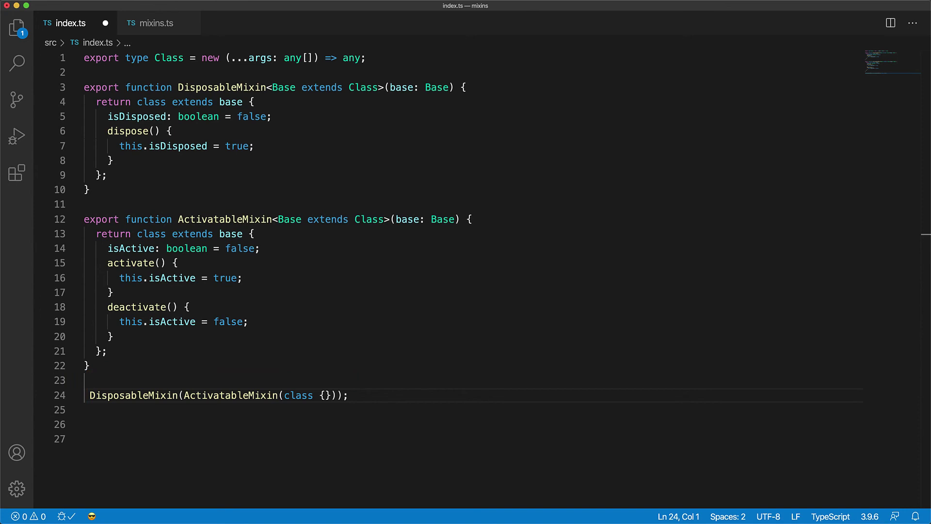
text(class Ex)
text(ample extends)
Make line 24 'class Example extends DisposableMixin(...)' with an opening brace instead of the semicolon, and save.
key(super+s)
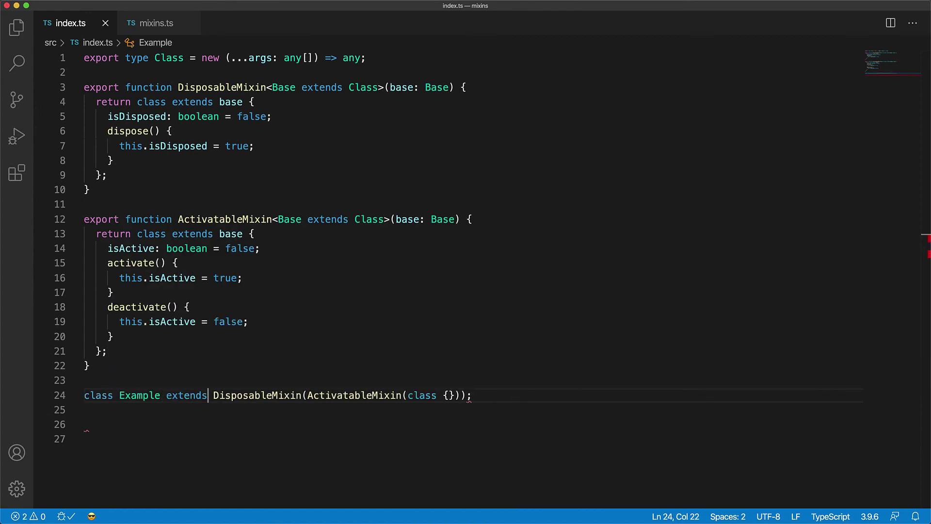
key(End)
key(BackSpace)
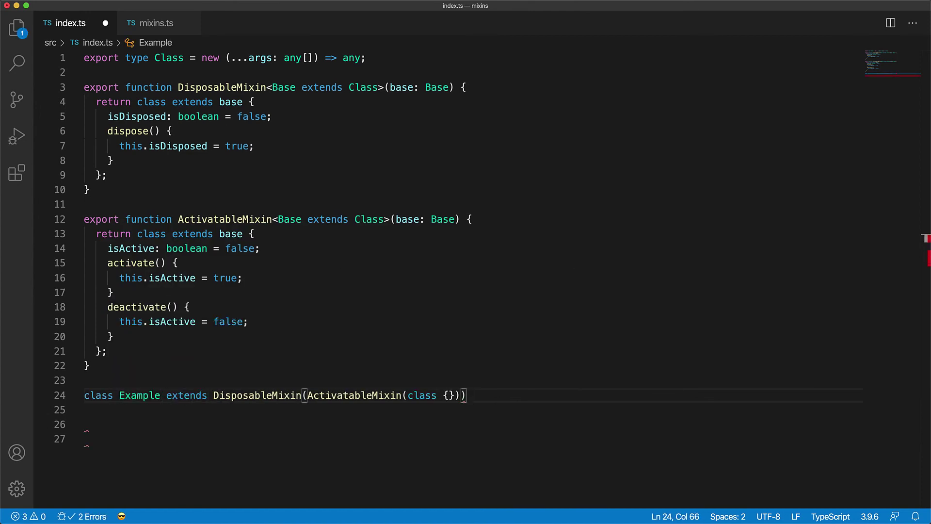
text({)
key(Return)
key(super+s)
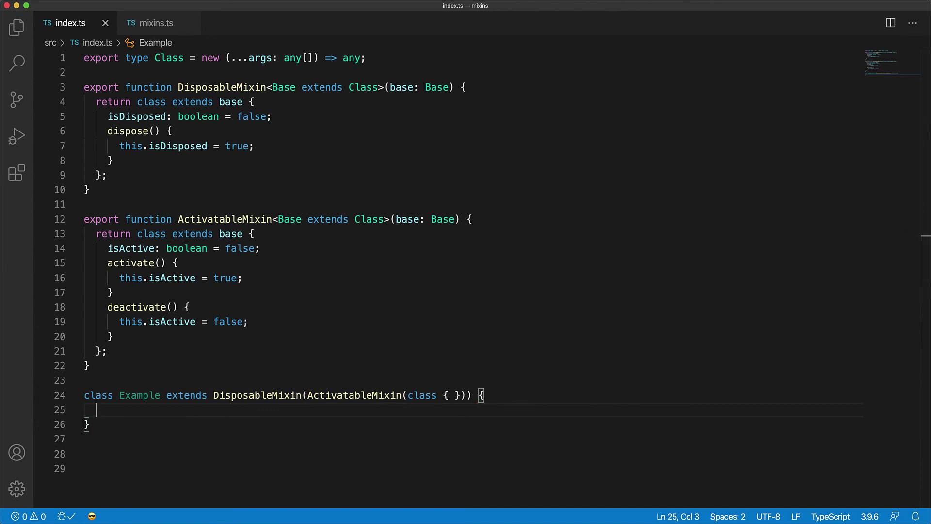
text(member = 123)
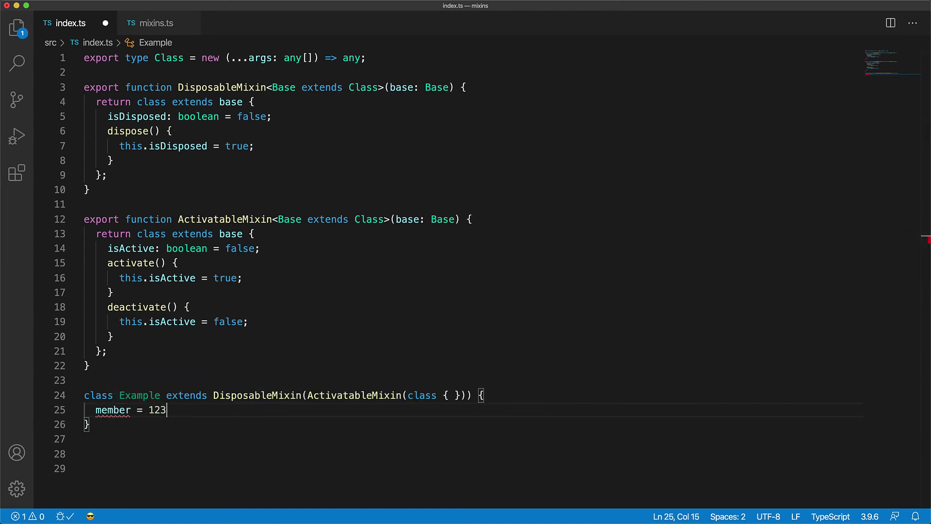
text(;)
Add 'member = 123;' and a constructor calling super() inside class Example, and save.
key(Return)
text(constructor() {)
key(Return)
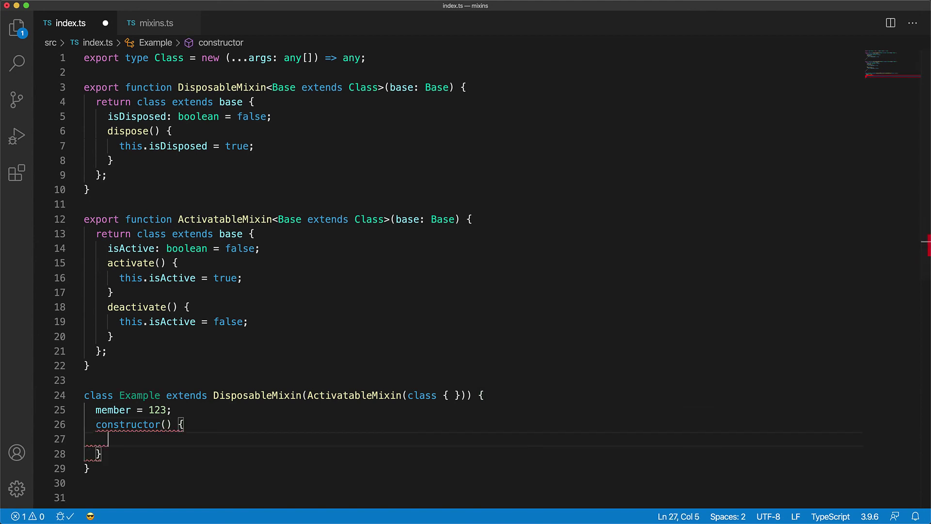
key(super+s)
text(s)
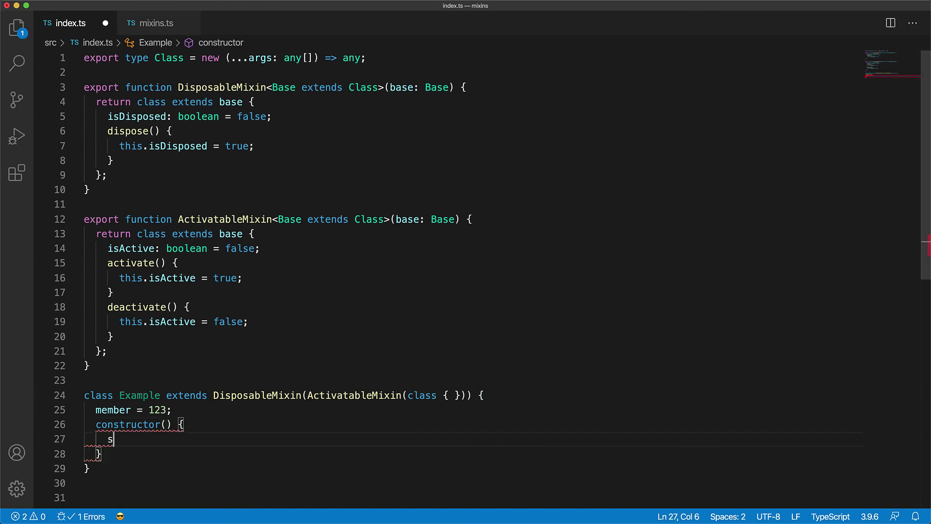
text(uper();)
key(Return)
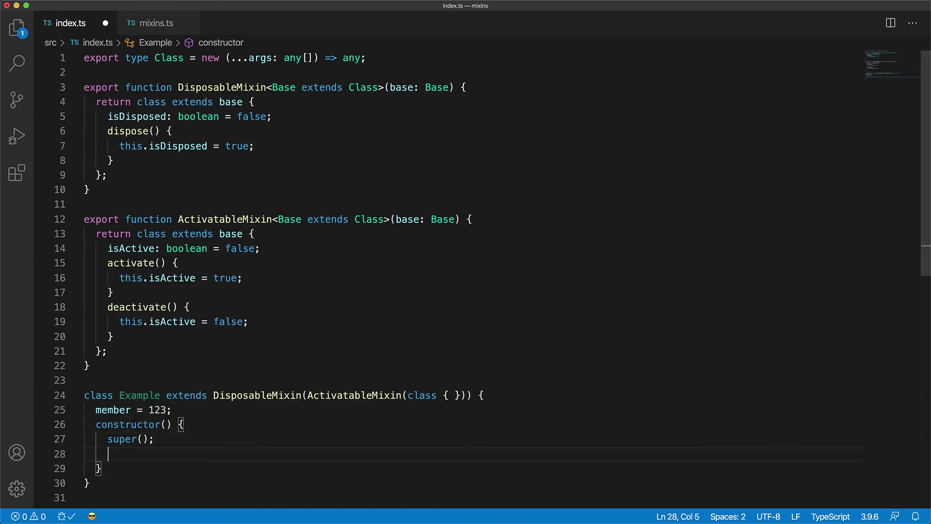
text(this.)
Check the inherited 'this.' suggestions, delete that test line, and begin a line below the class.
key(Down)
key(Down)
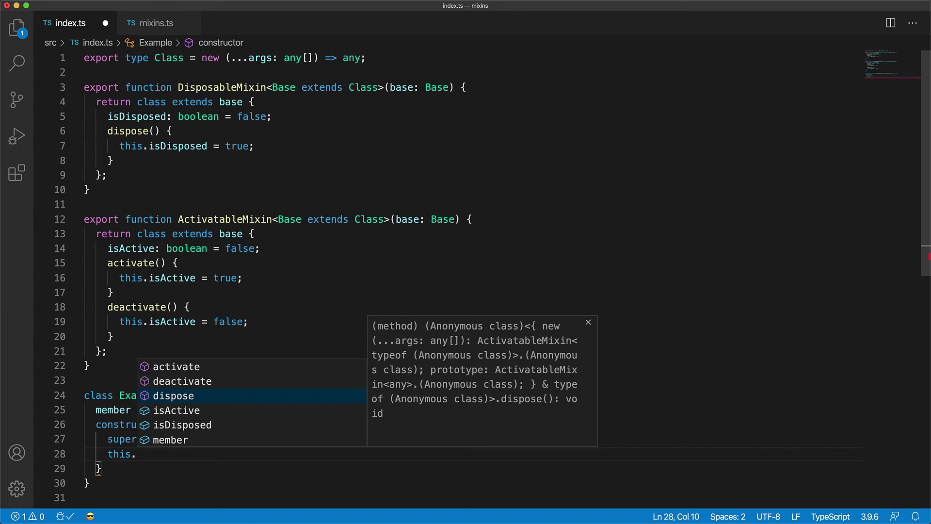
key(super+s)
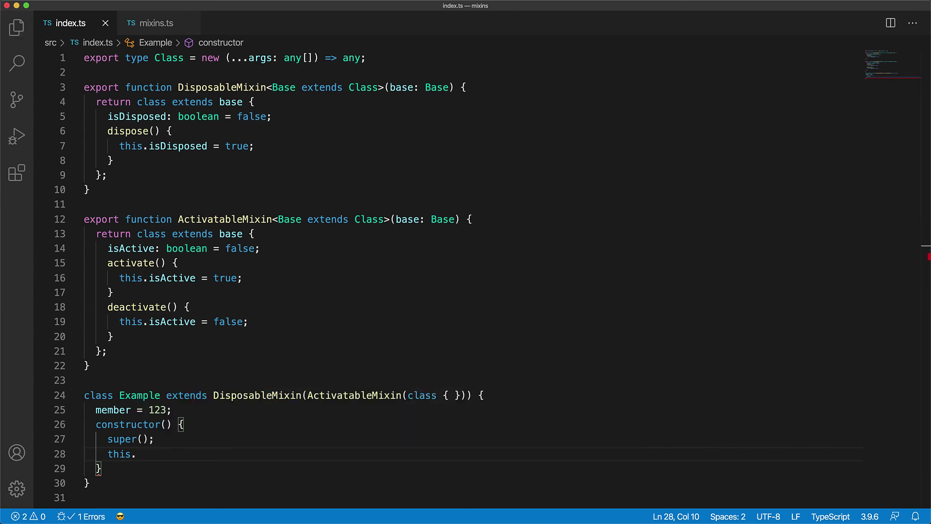
key(super+shift+k)
key(Down)
key(super+s)
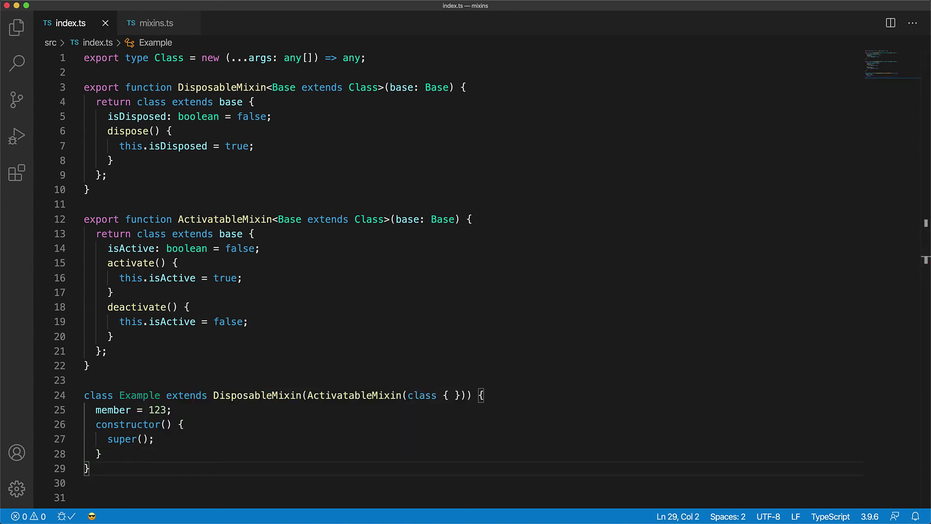
key(Return)
text(const example: Exa)
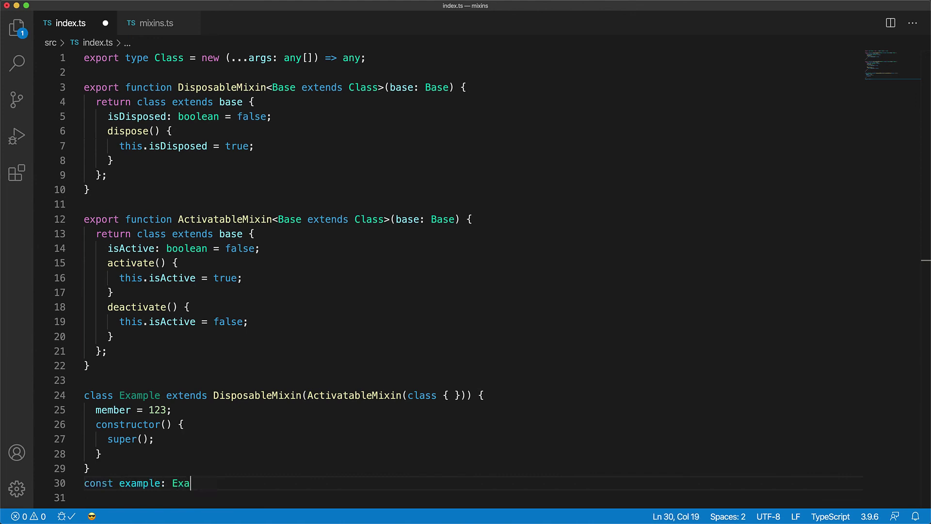
text(mple = new Example();)
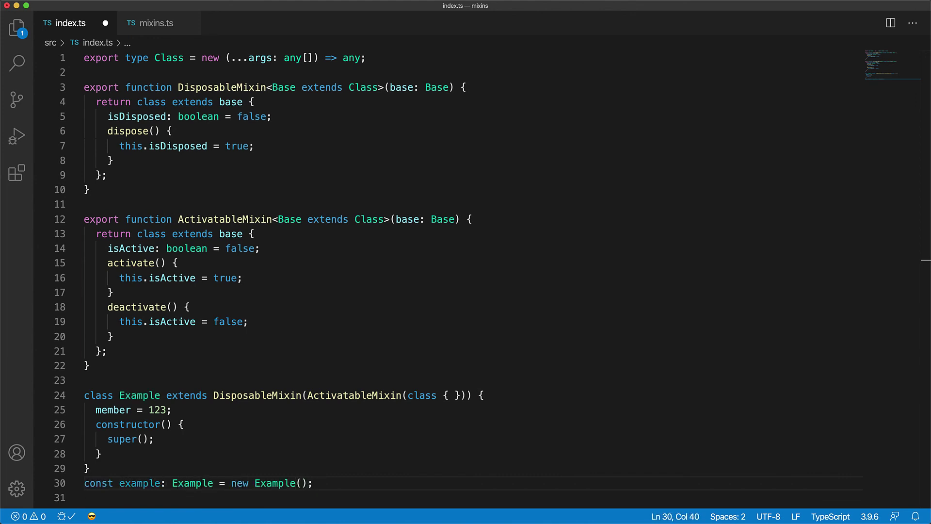
Complete 'const example: Example = new Example();' on line 30 and save.
key(super+s)
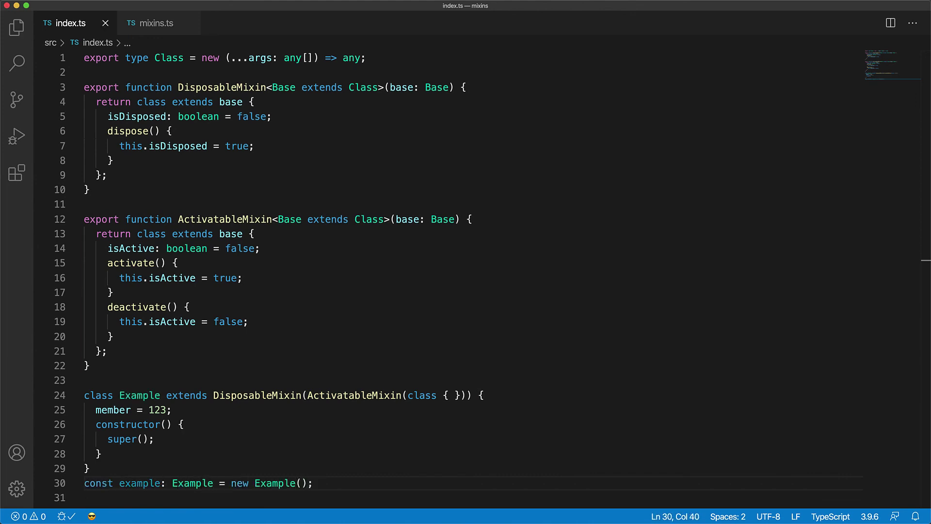